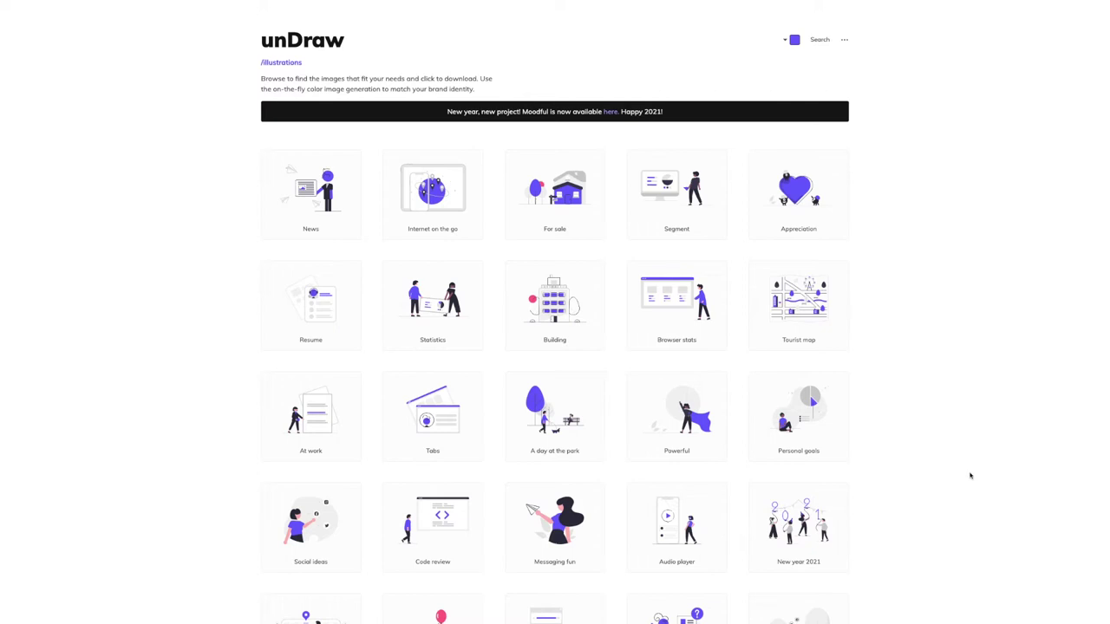
pyautogui.scroll(-3, 970, 476)
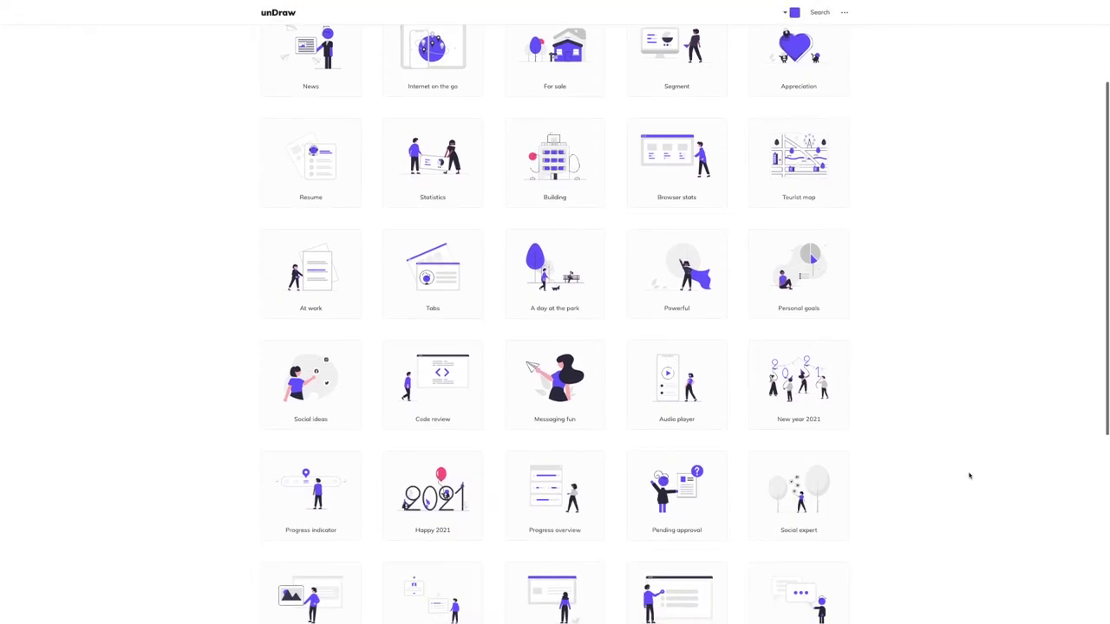
pyautogui.scroll(3, 970, 475)
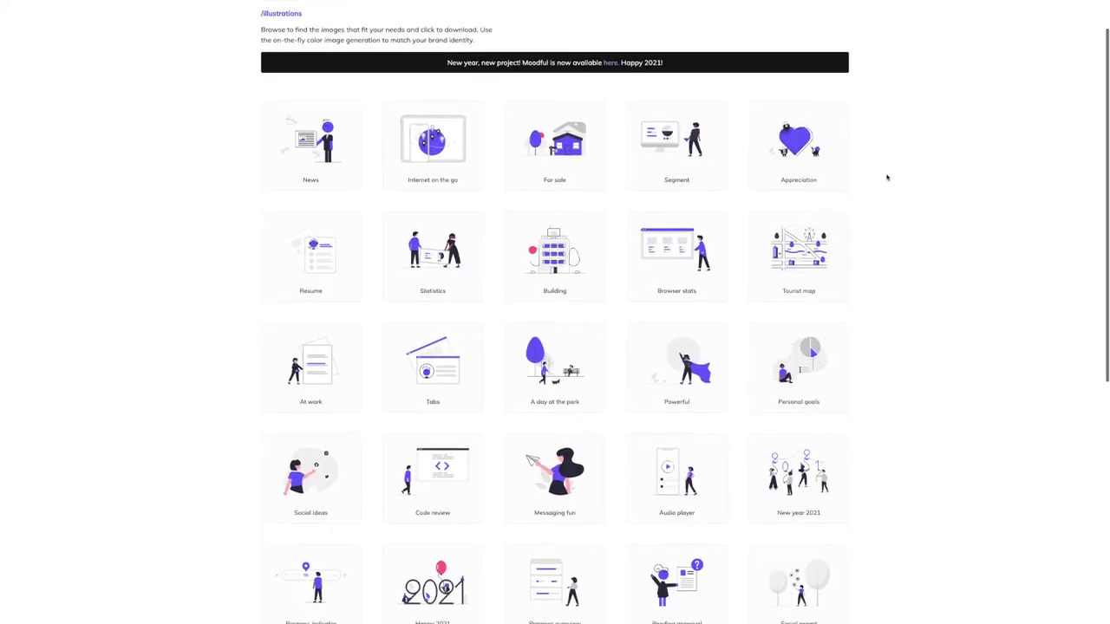
pyautogui.scroll(-1, 887, 173)
pyautogui.scroll(1, 884, 170)
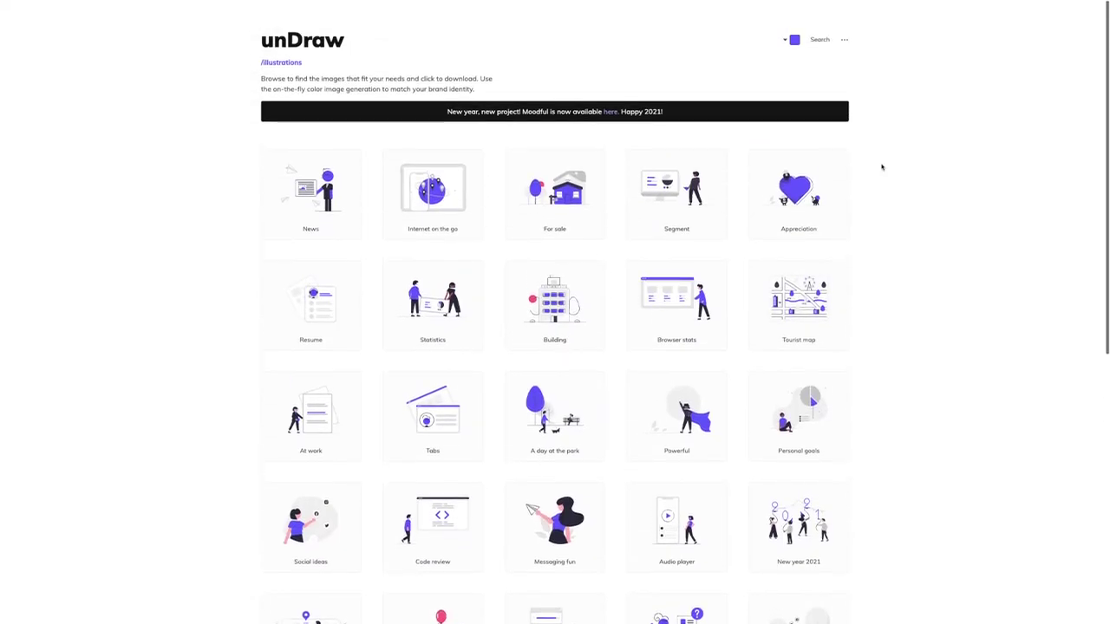
# Search unDraw for 'mobile' illustrations
pyautogui.click(820, 40)
pyautogui.click(527, 126)
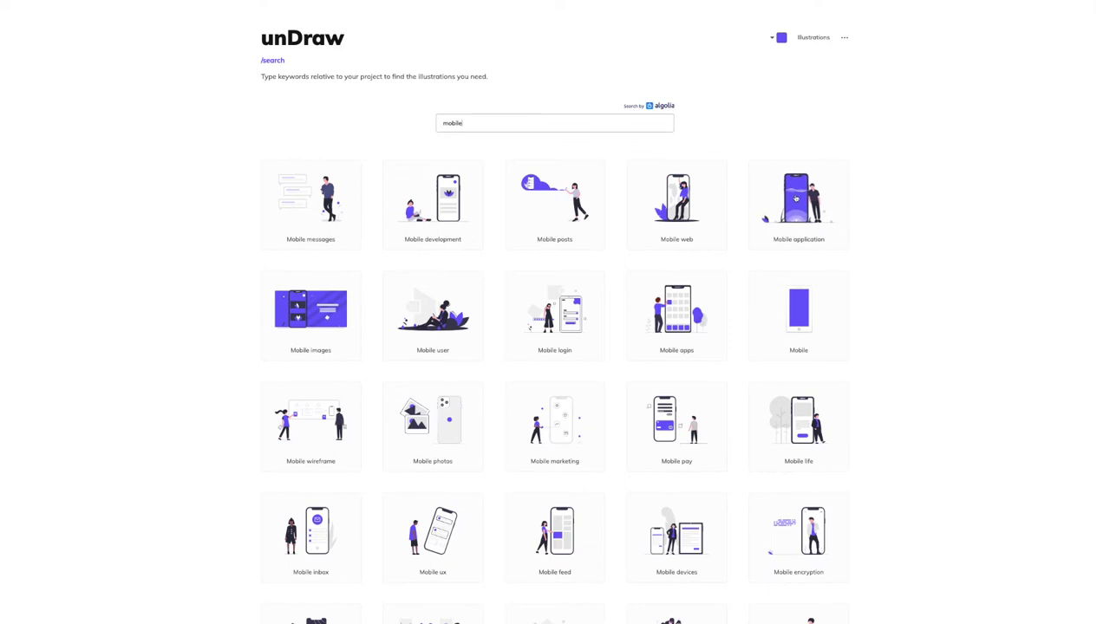
pyautogui.scroll(-1, 889, 217)
pyautogui.scroll(1, 889, 217)
# Recolour the illustrations teal and open Mobile development's SVG/PNG download options
pyautogui.click(780, 41)
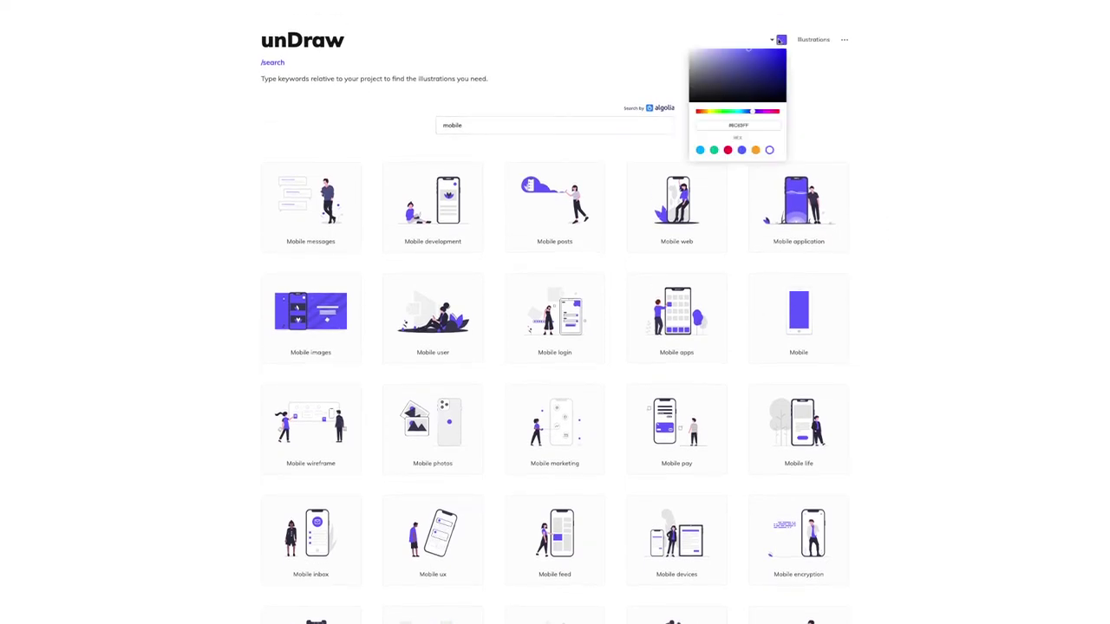
pyautogui.click(727, 151)
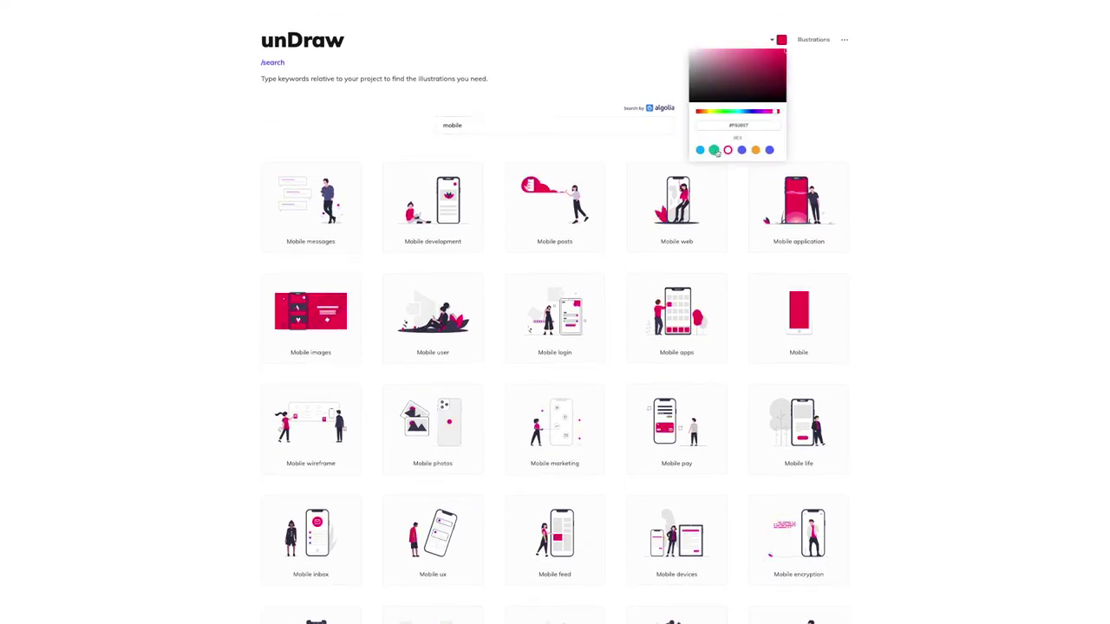
pyautogui.click(714, 151)
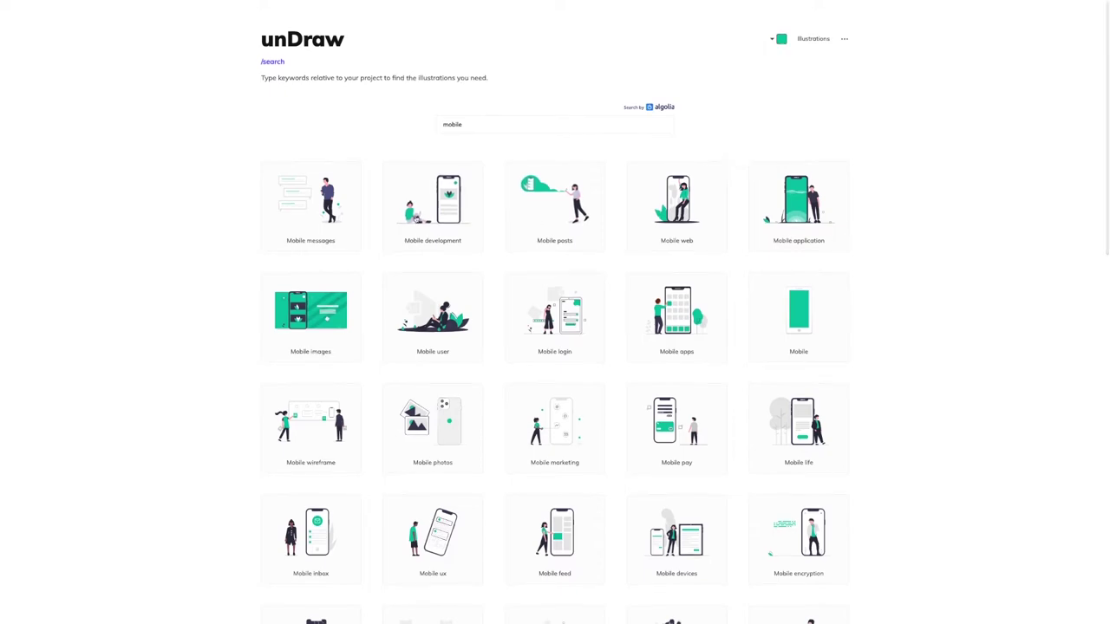
pyautogui.click(415, 219)
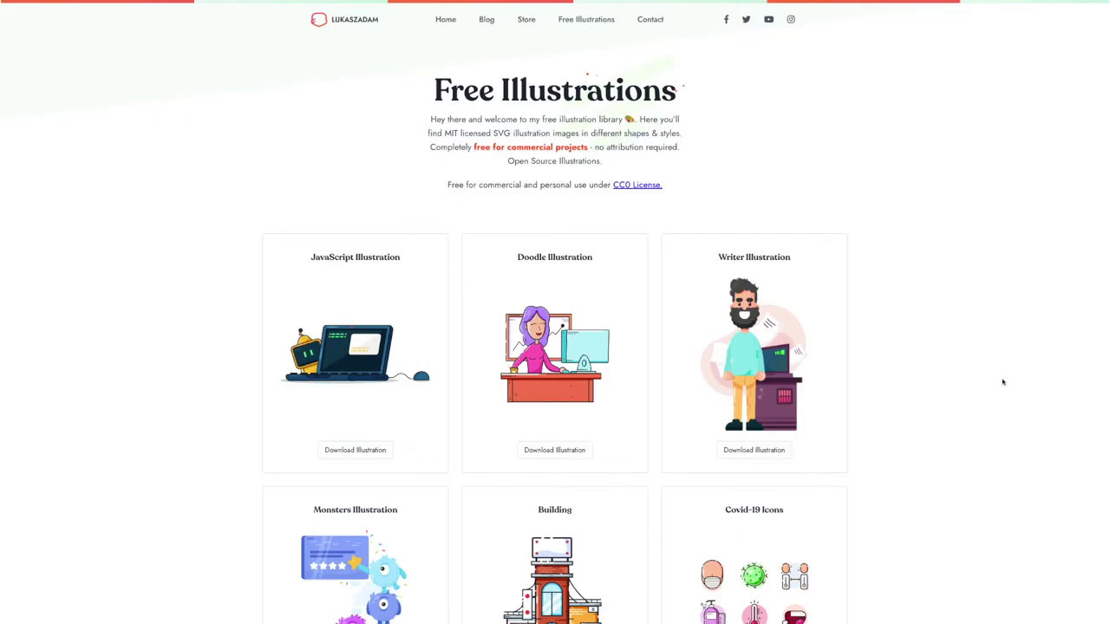
# Scroll the Lukasz Adams gallery down to the Old Computer, Notification and Avatars illustrations
pyautogui.scroll(-2, 1003, 381)
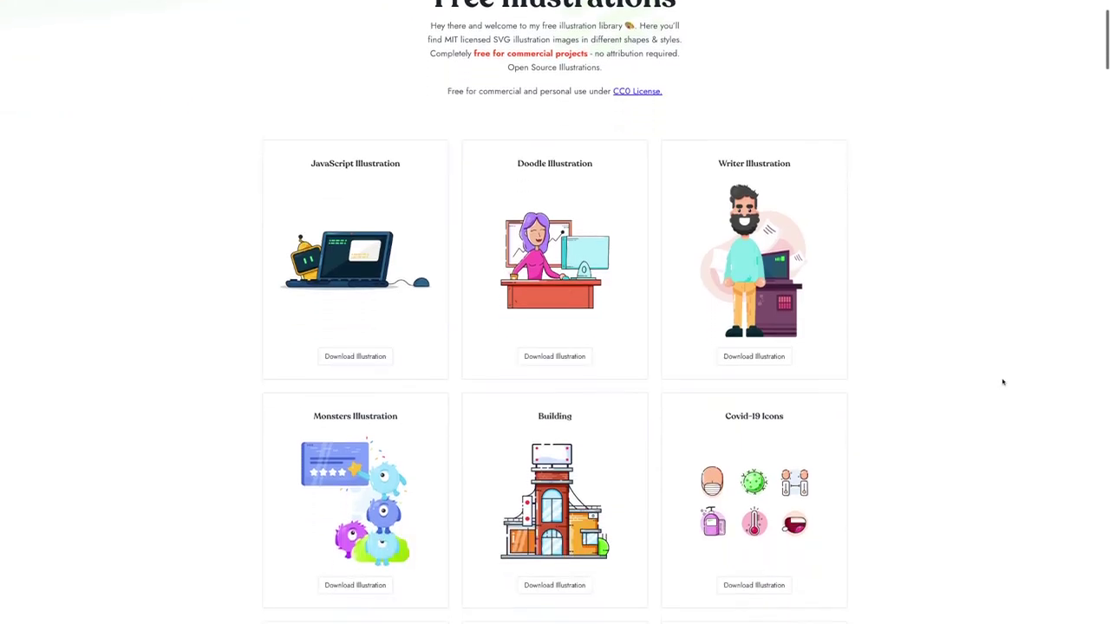
pyautogui.scroll(-2, 1003, 382)
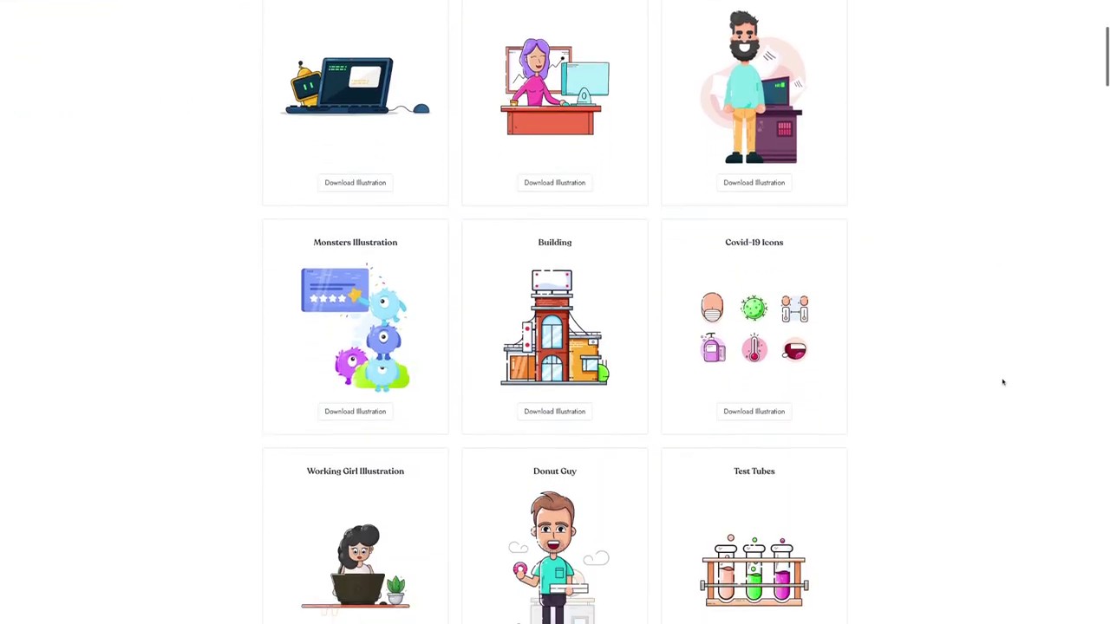
pyautogui.scroll(-2, 1003, 381)
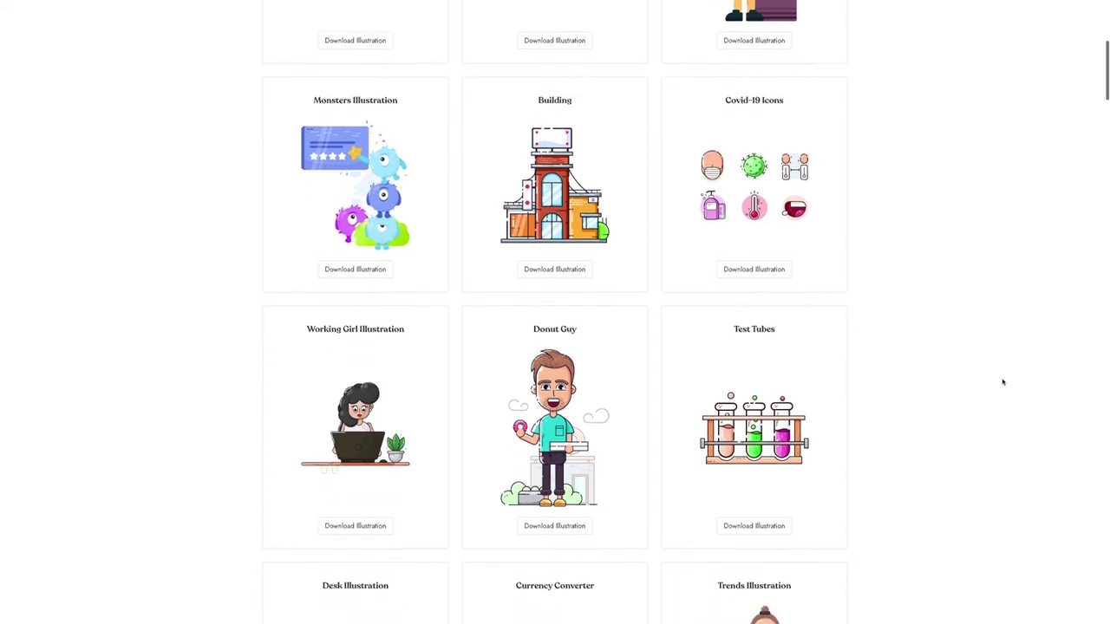
pyautogui.scroll(-2, 1003, 381)
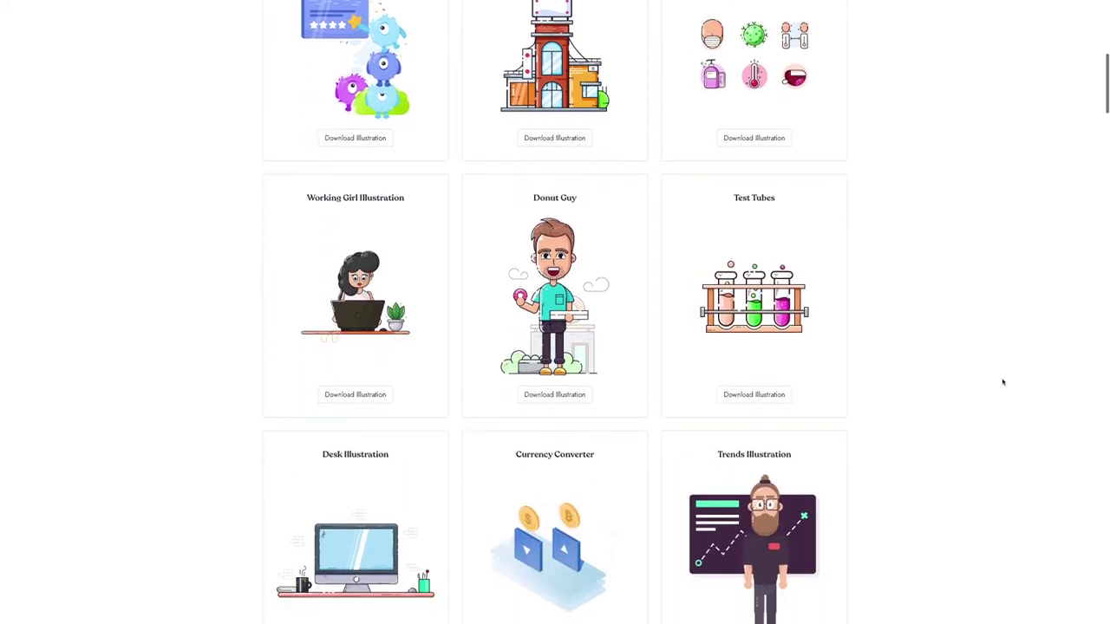
pyautogui.scroll(-2, 1003, 381)
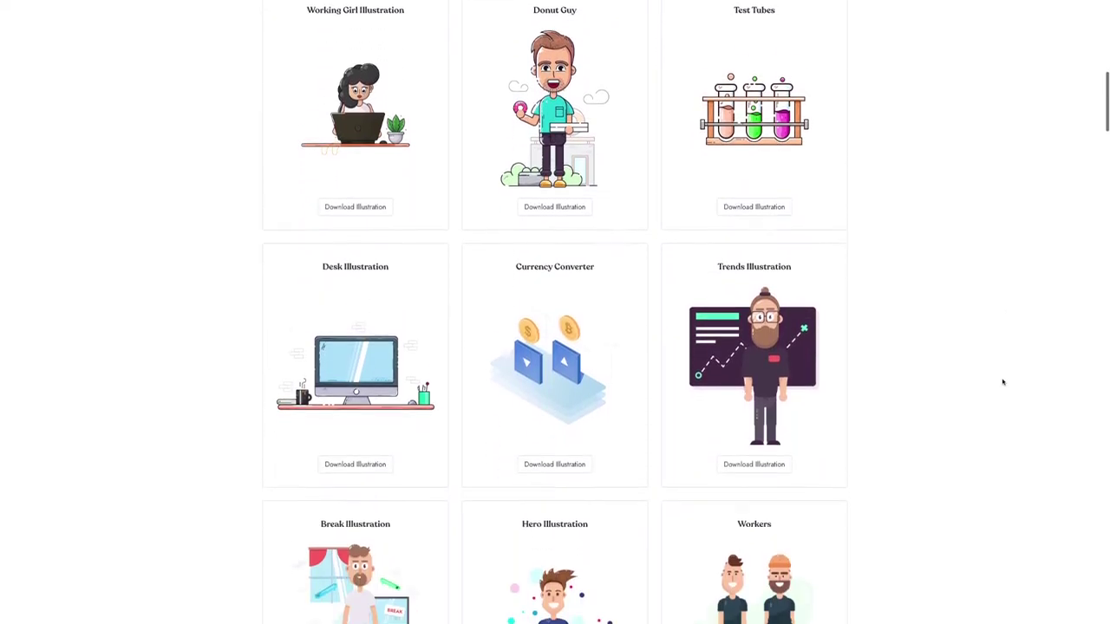
pyautogui.scroll(-3, 1003, 382)
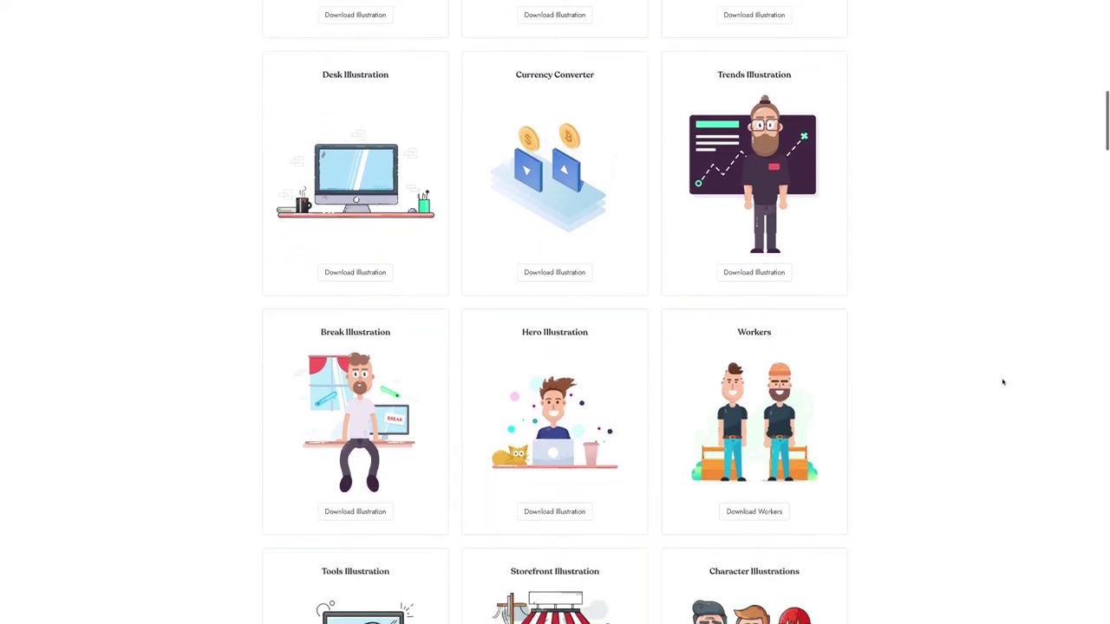
pyautogui.scroll(-4, 1003, 381)
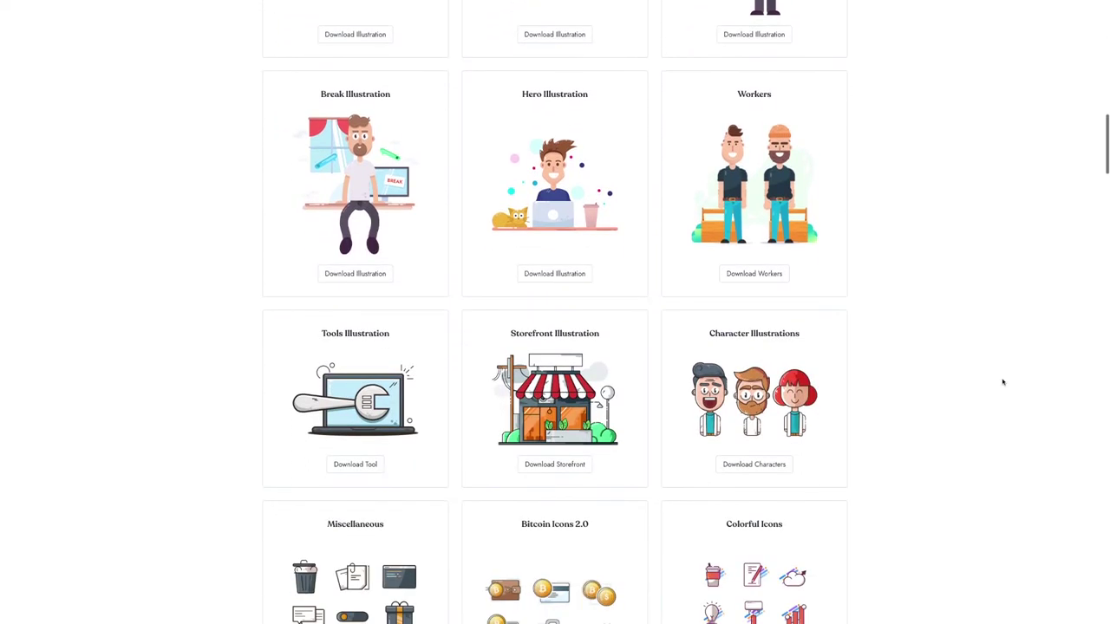
pyautogui.scroll(-2, 1003, 382)
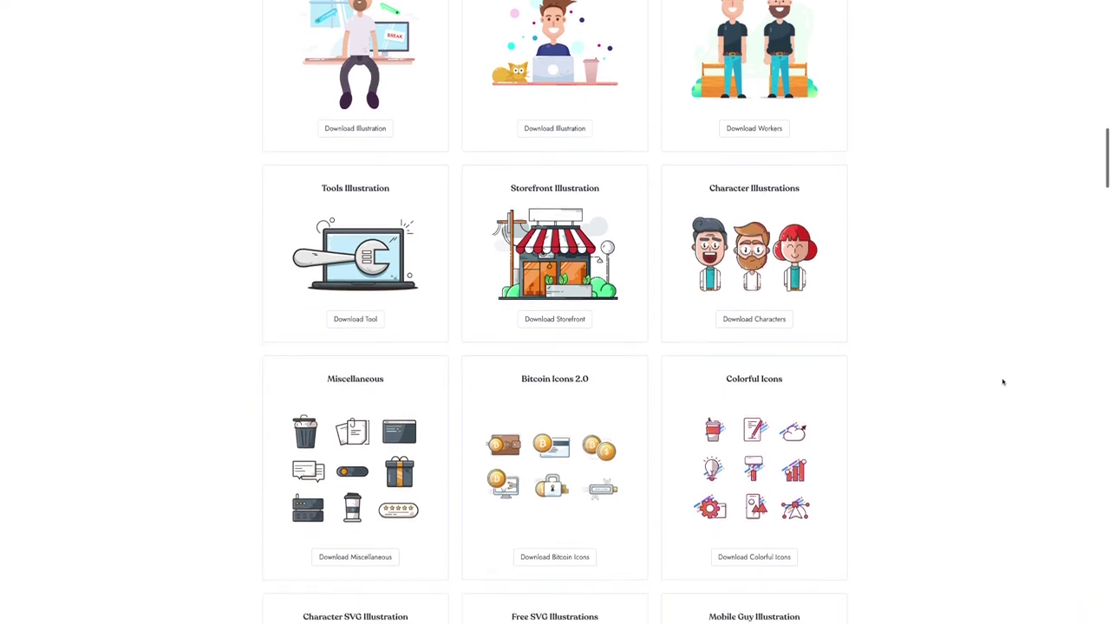
pyautogui.scroll(-3, 1003, 382)
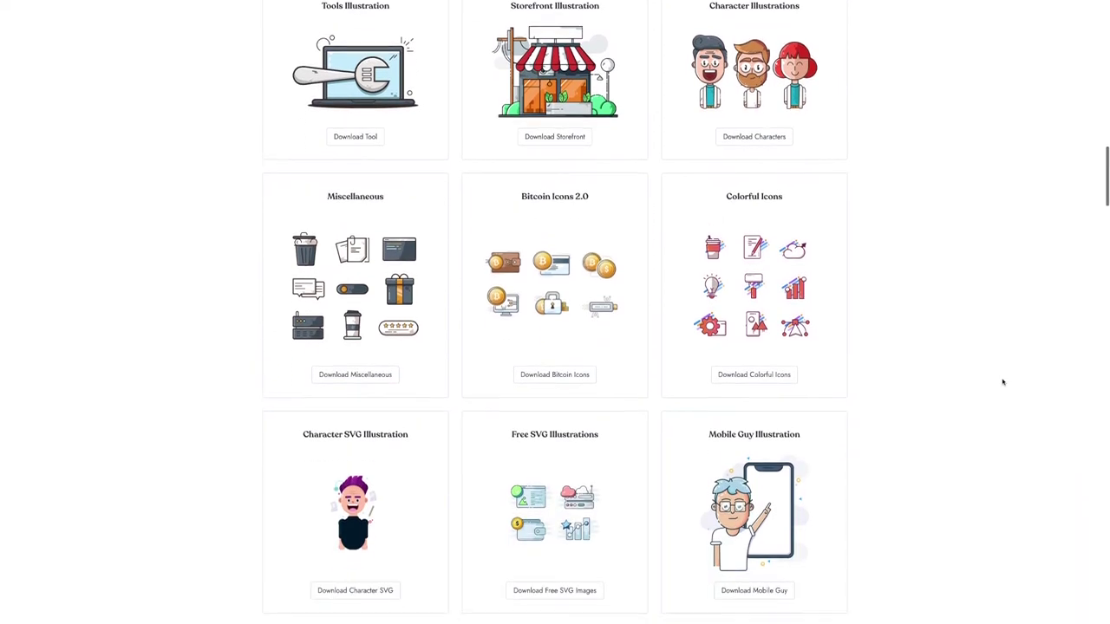
pyautogui.scroll(-1, 1003, 382)
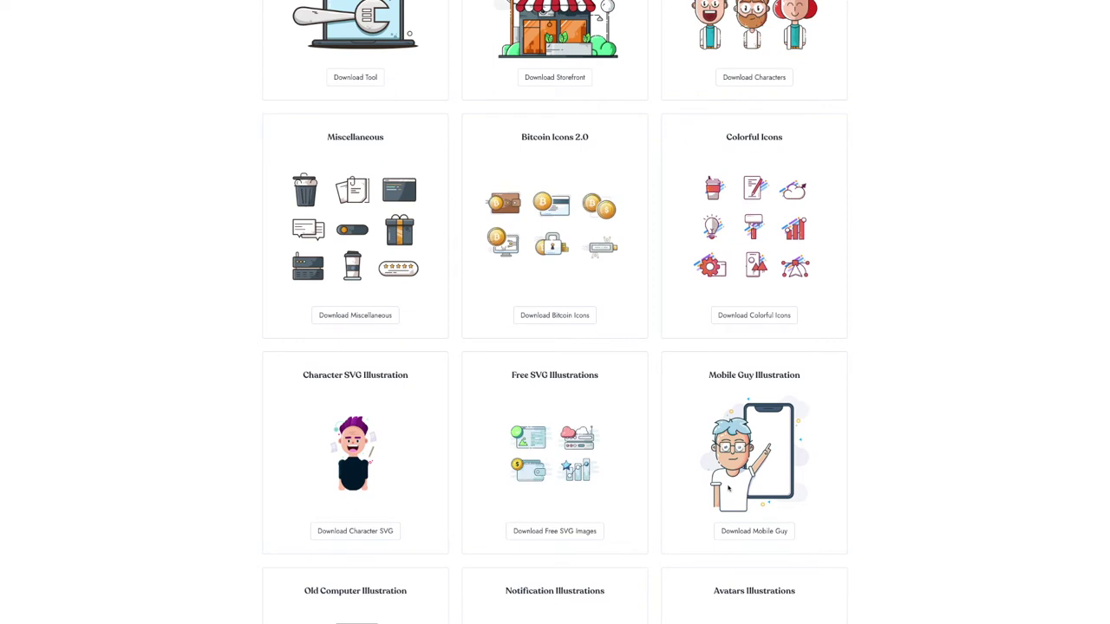
pyautogui.scroll(-2, 728, 489)
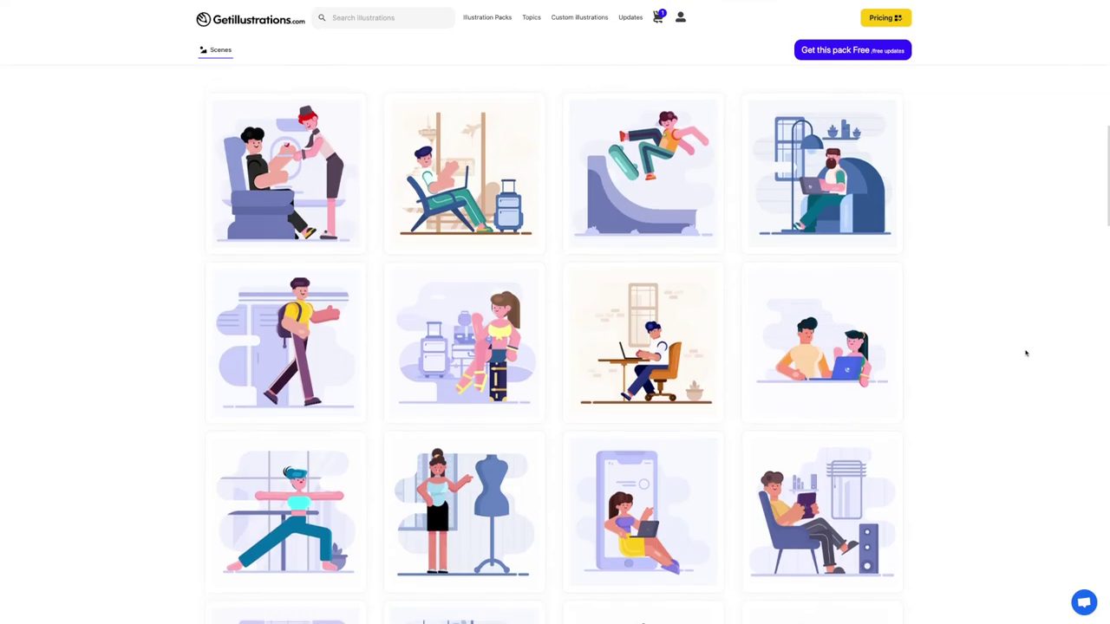
# Scroll the Getillustrations Scenes pack down to the couch, scooter and bicycle rows
pyautogui.scroll(-1, 1025, 353)
pyautogui.scroll(-2, 1026, 353)
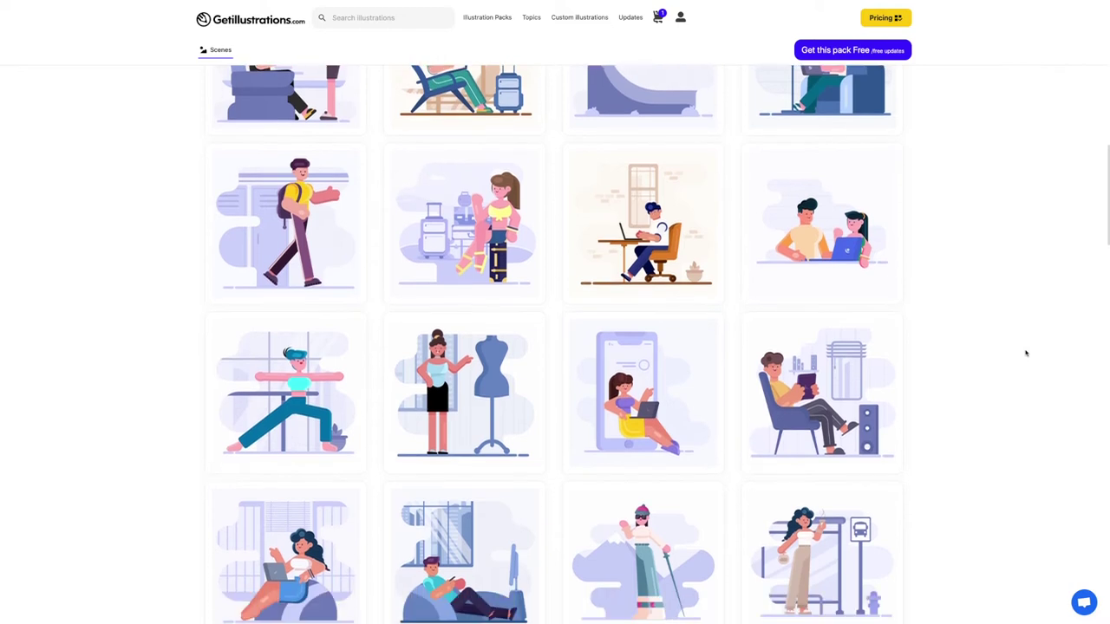
pyautogui.scroll(-2, 1026, 353)
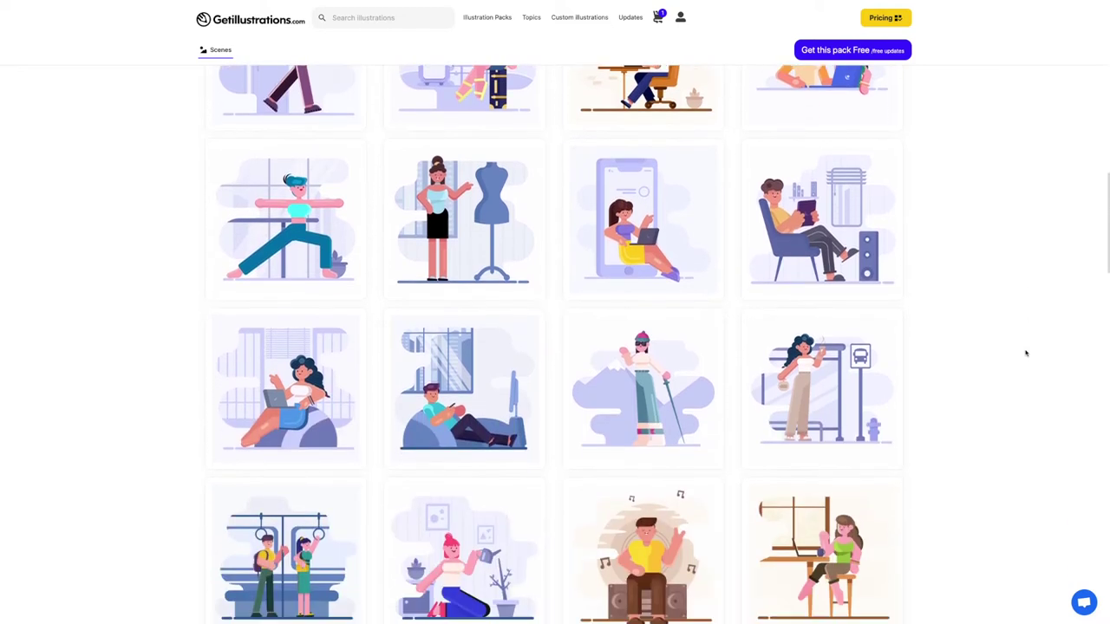
pyautogui.scroll(-1, 1026, 353)
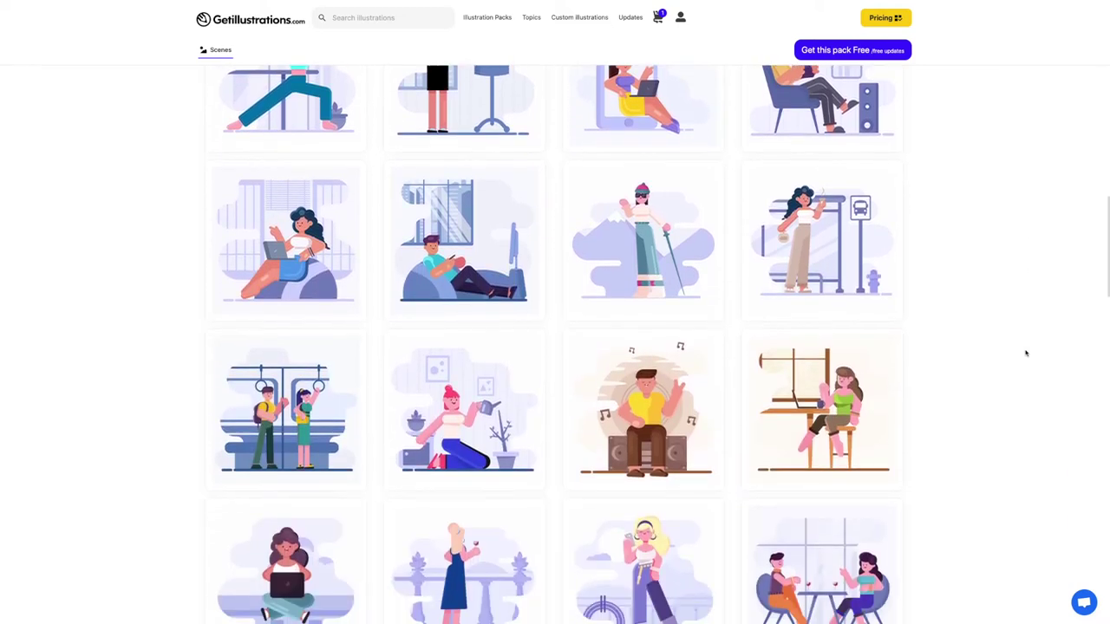
pyautogui.scroll(-2, 1026, 353)
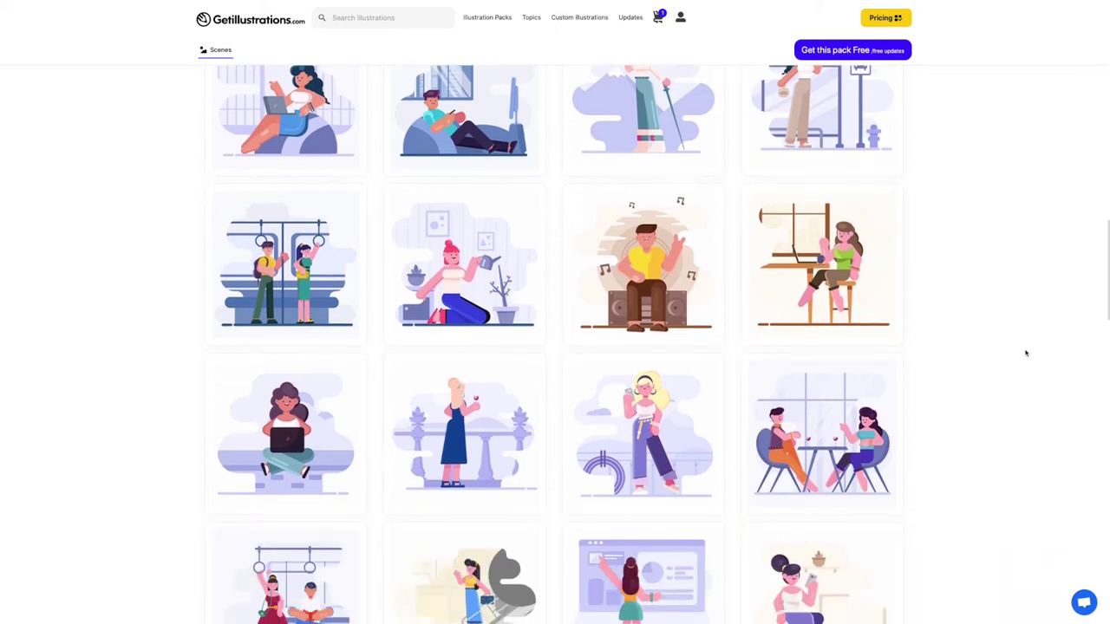
pyautogui.scroll(-1, 1025, 353)
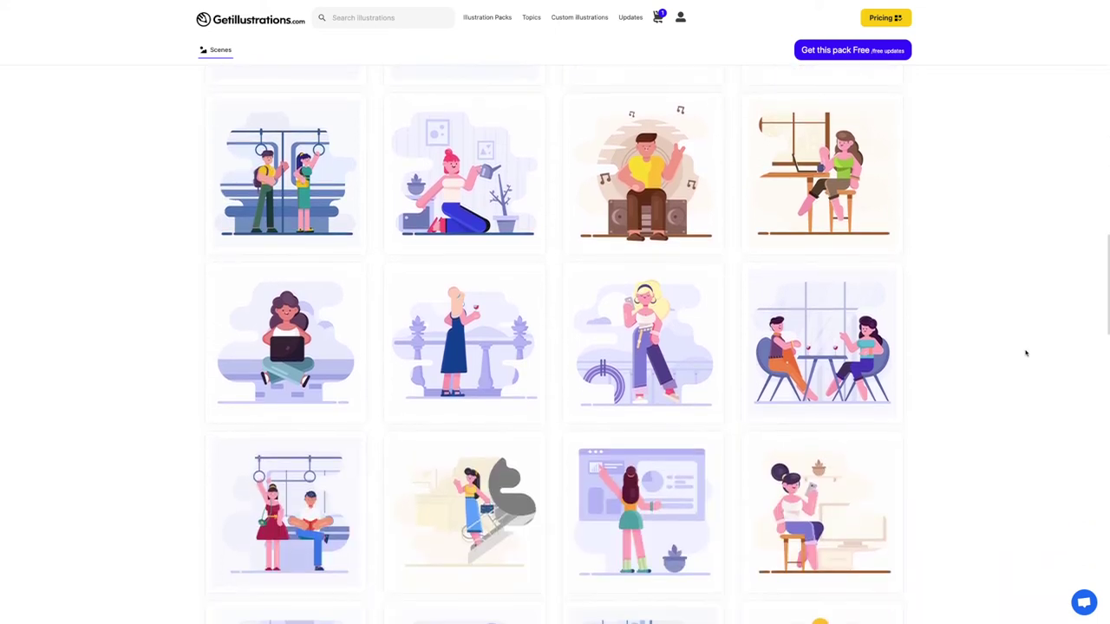
pyautogui.scroll(-1, 1026, 352)
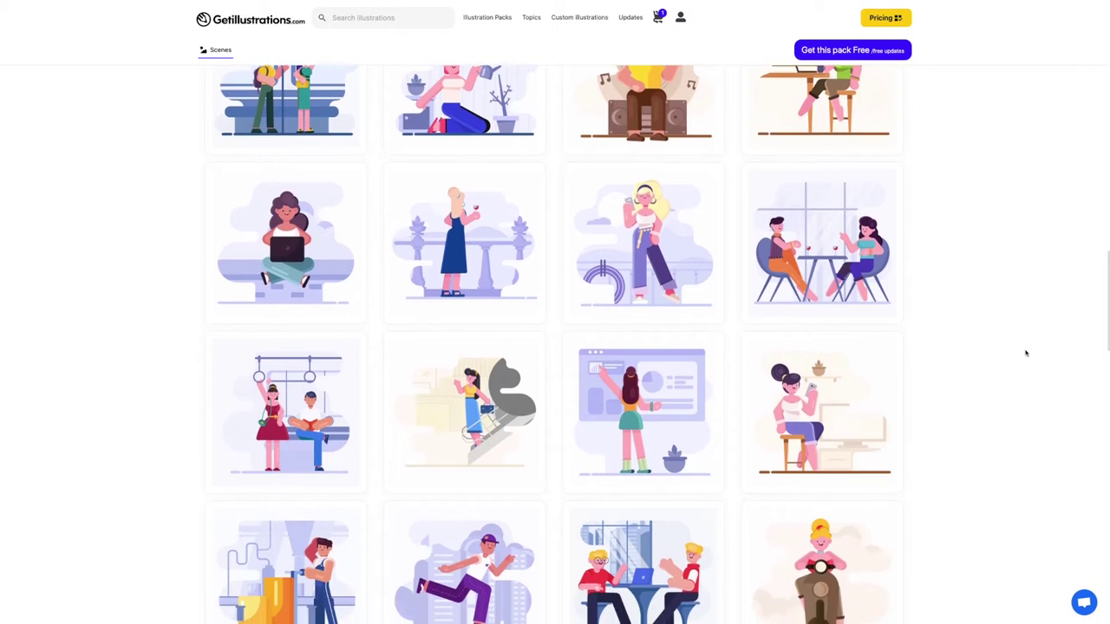
pyautogui.scroll(-1, 1026, 353)
pyautogui.scroll(-1, 1025, 353)
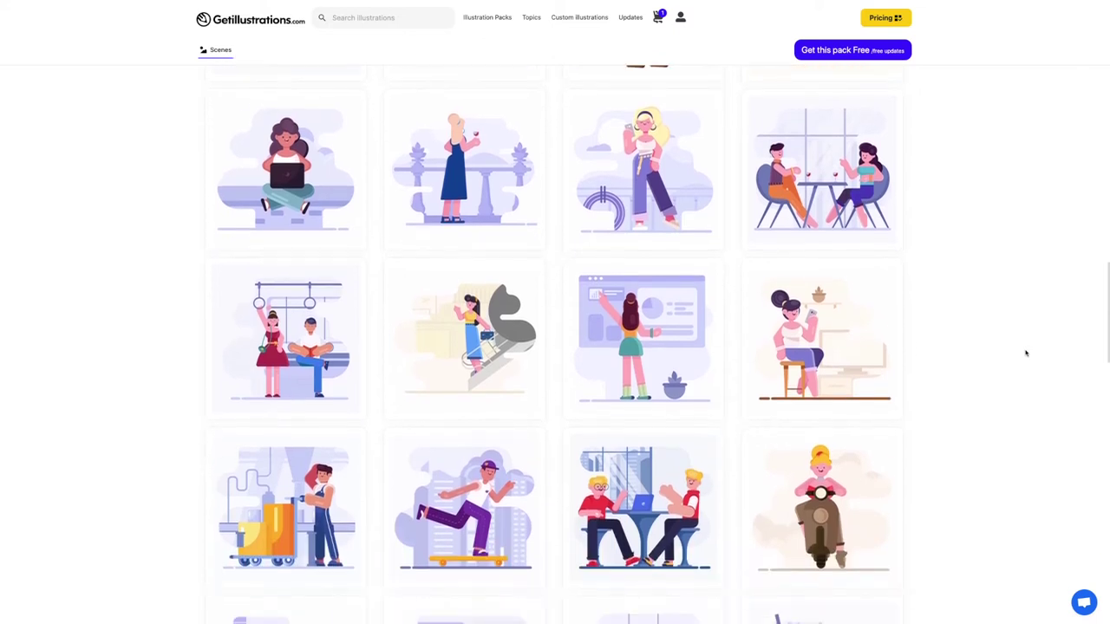
pyautogui.scroll(-1, 1025, 353)
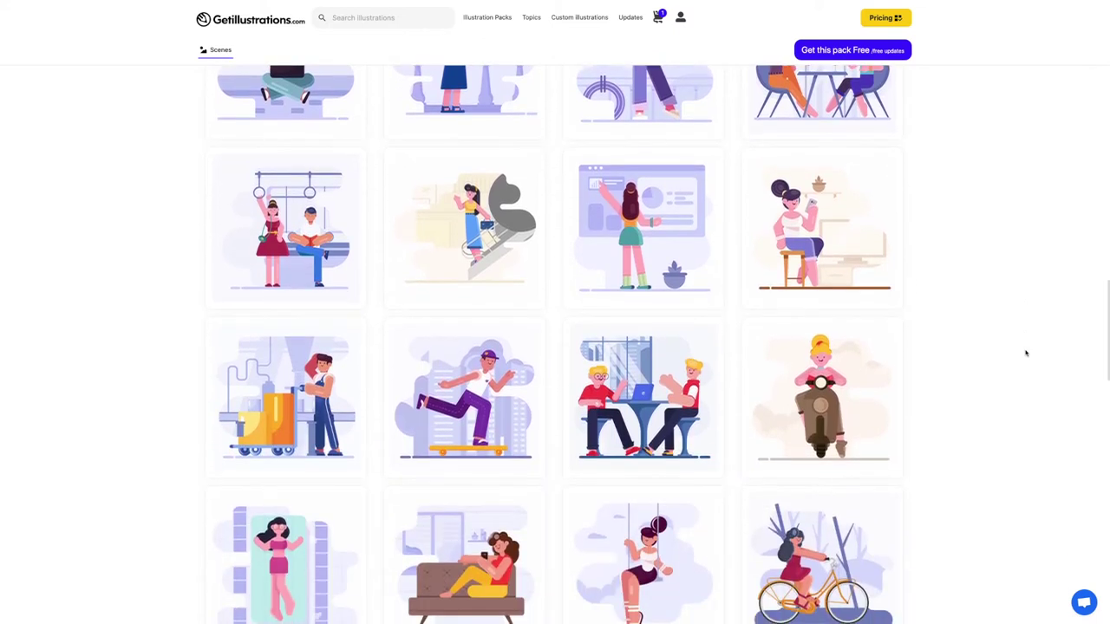
pyautogui.scroll(-2, 1025, 353)
# Scroll past illustrations.co's COVID & WFH and 20 New Illustrations grids to Explore all
pyautogui.scroll(-1, 1026, 353)
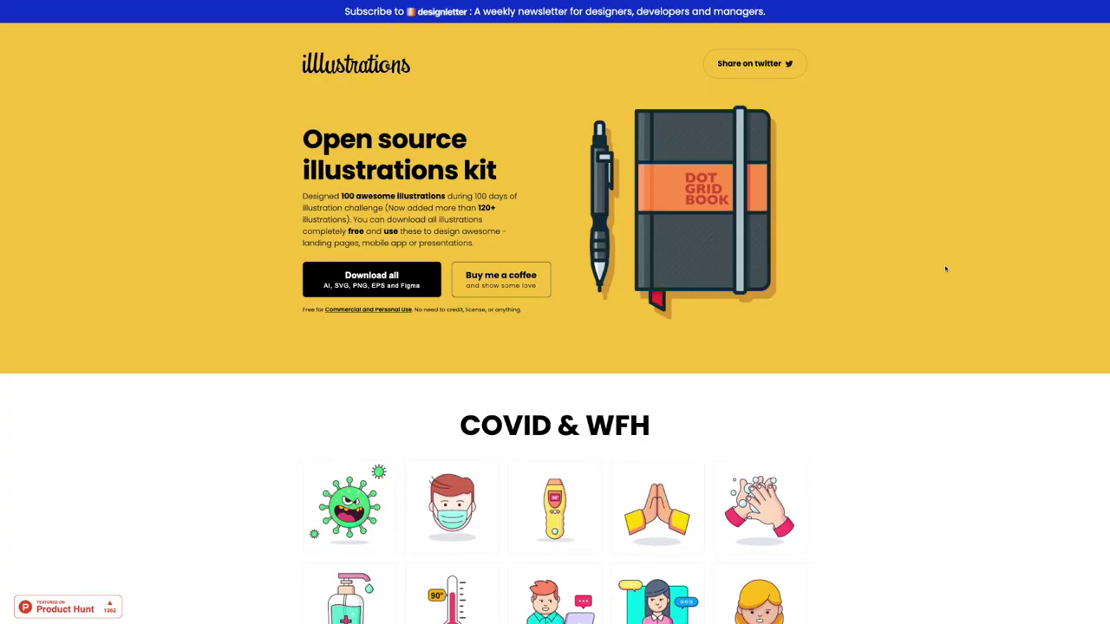
pyautogui.scroll(-2, 946, 269)
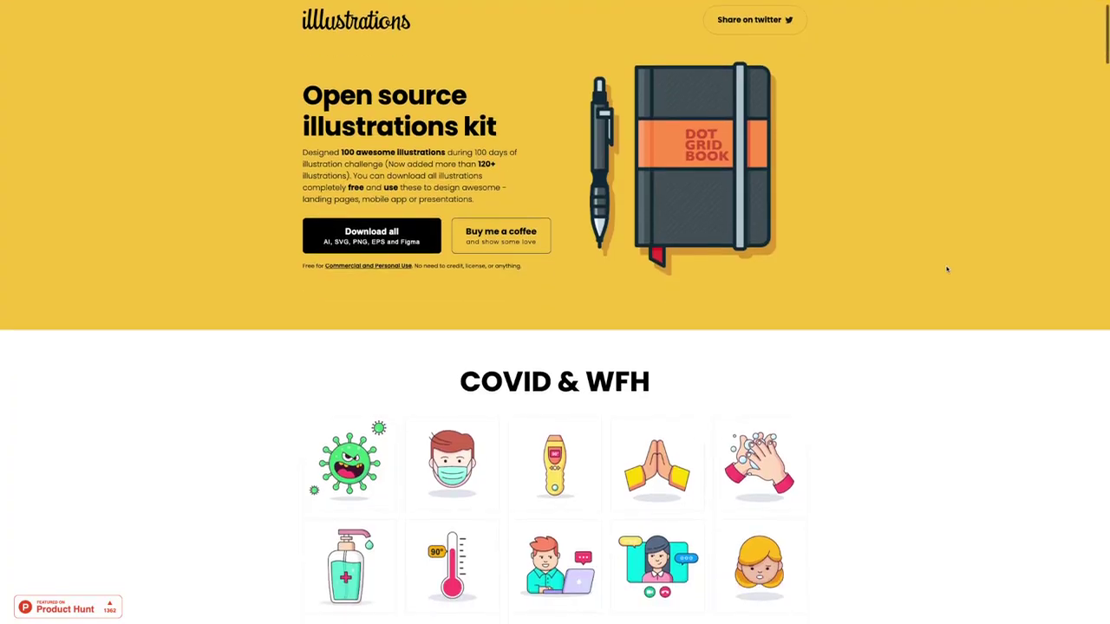
pyautogui.scroll(-3, 947, 268)
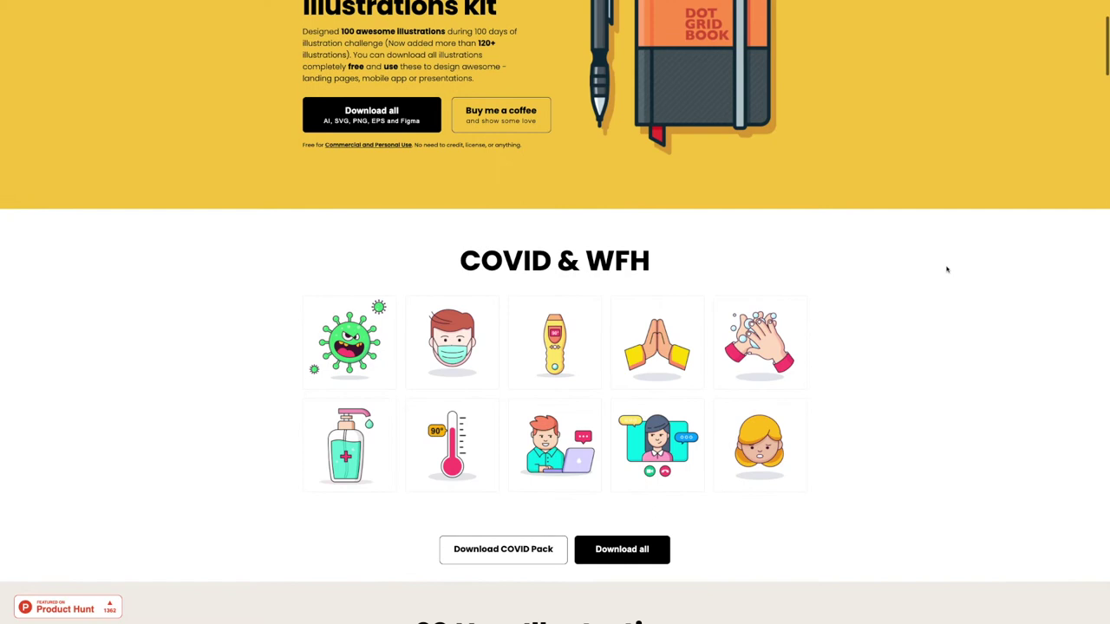
pyautogui.scroll(-2, 947, 269)
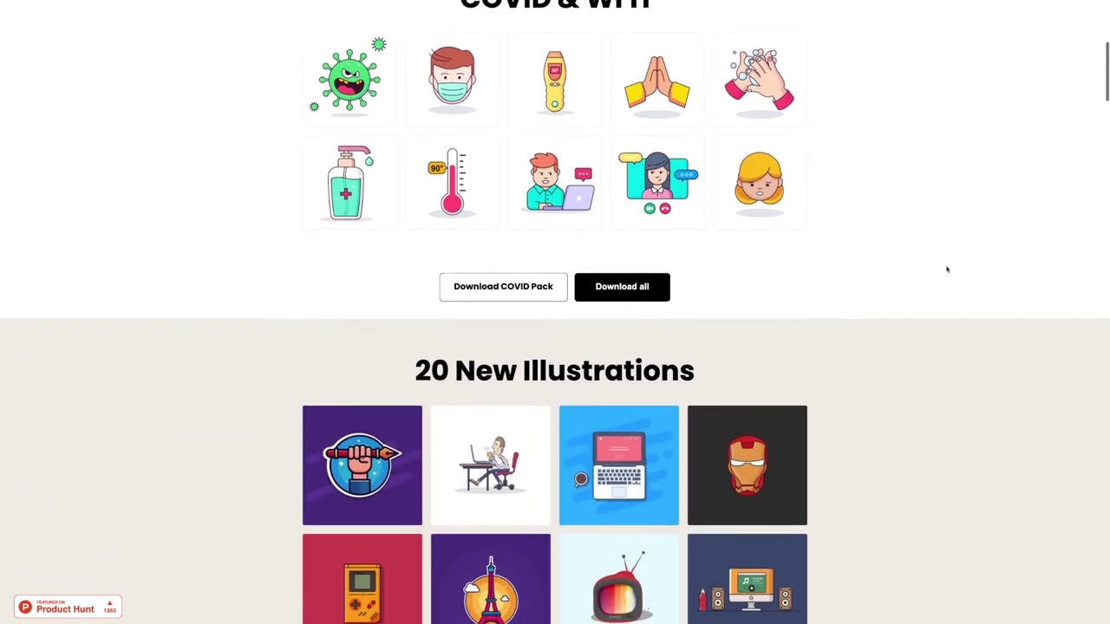
pyautogui.scroll(-3, 947, 269)
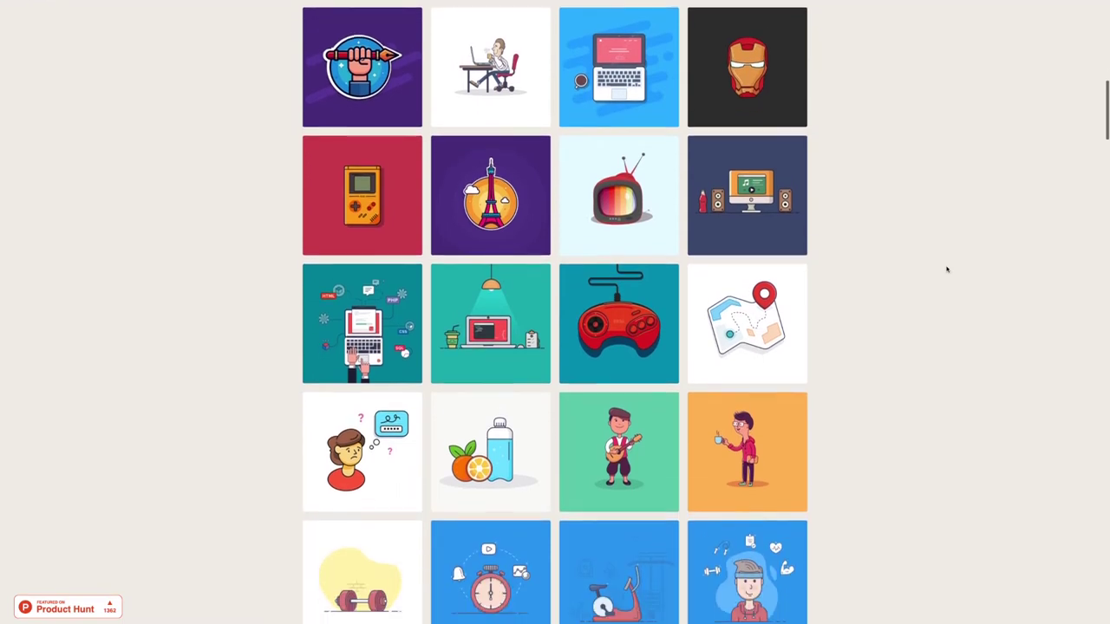
pyautogui.scroll(-2, 947, 269)
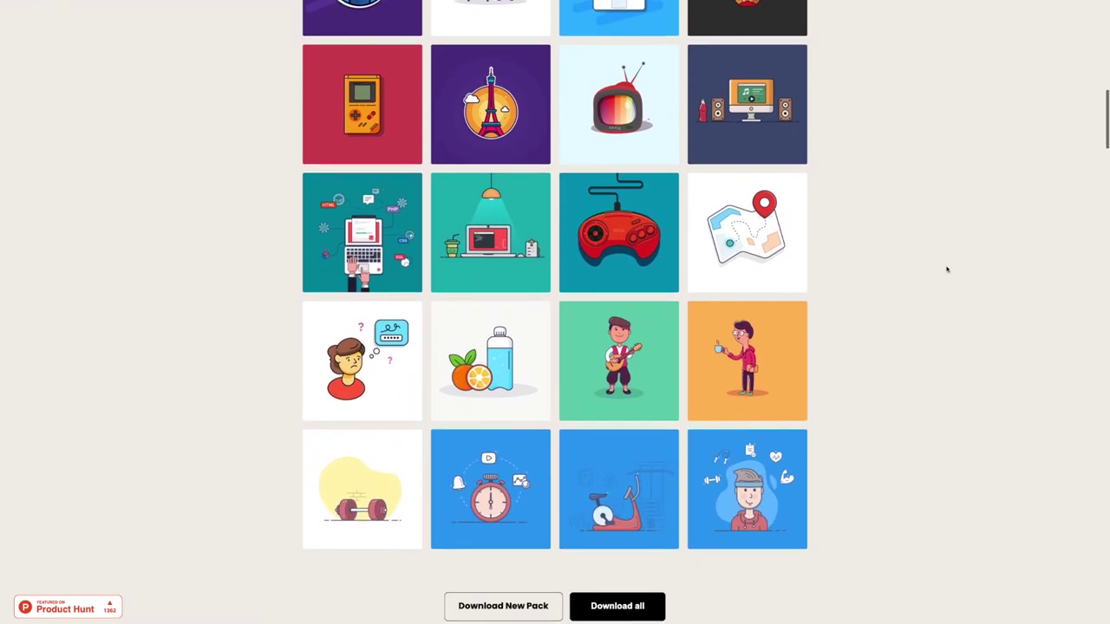
pyautogui.scroll(-1, 946, 268)
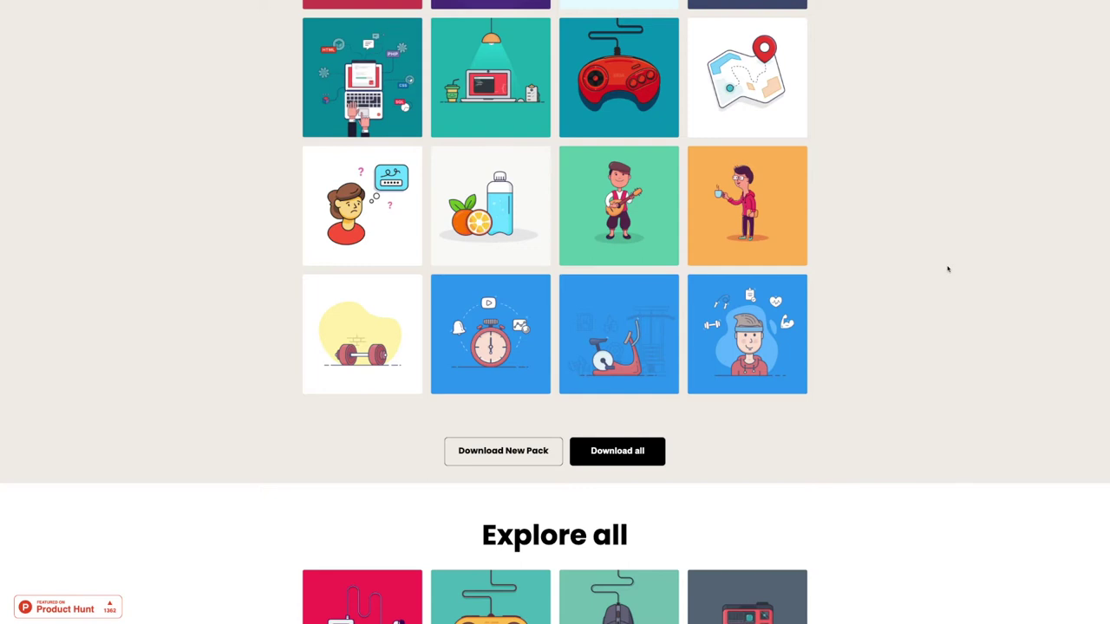
pyautogui.scroll(-5, 947, 269)
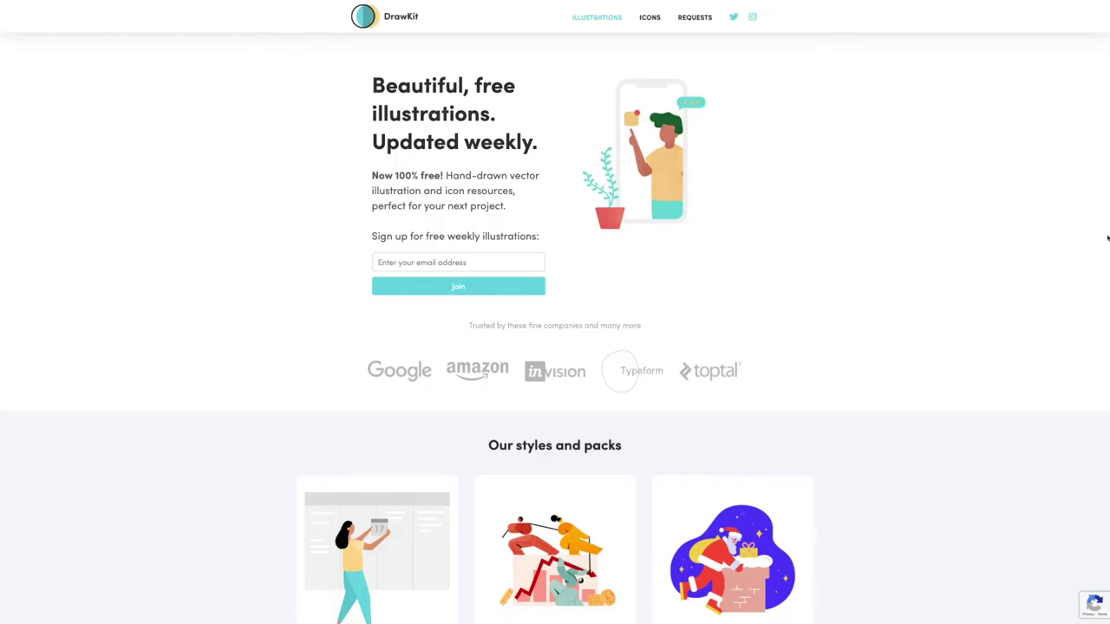
# Scroll DrawKit's Our styles and packs cards down to Grape, Peach and Watermelon
pyautogui.scroll(-4, 1107, 238)
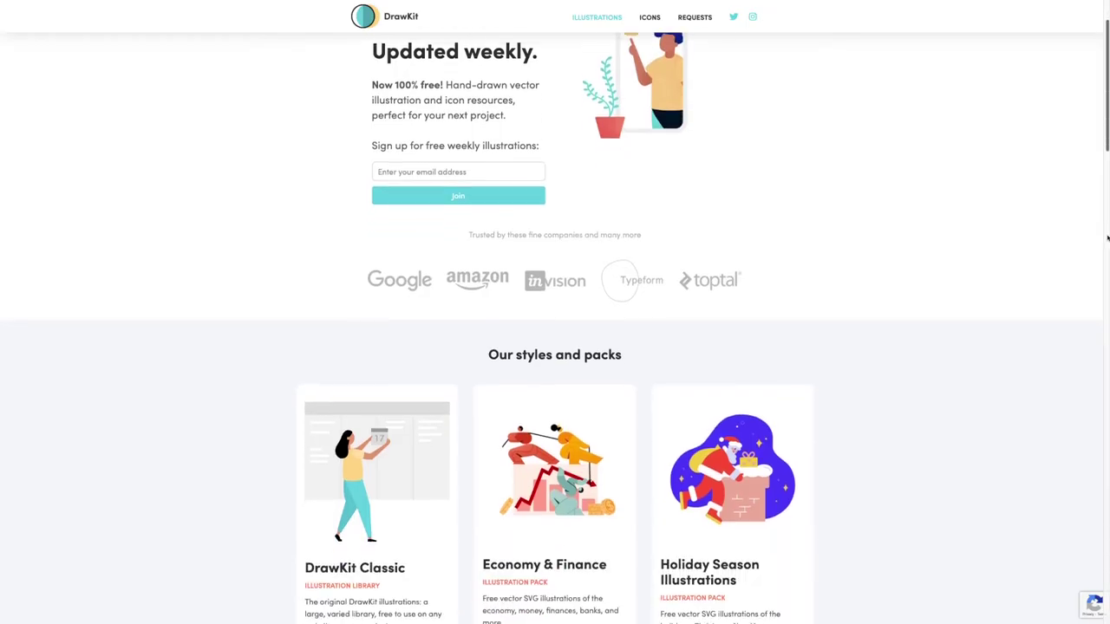
pyautogui.scroll(-3, 1107, 239)
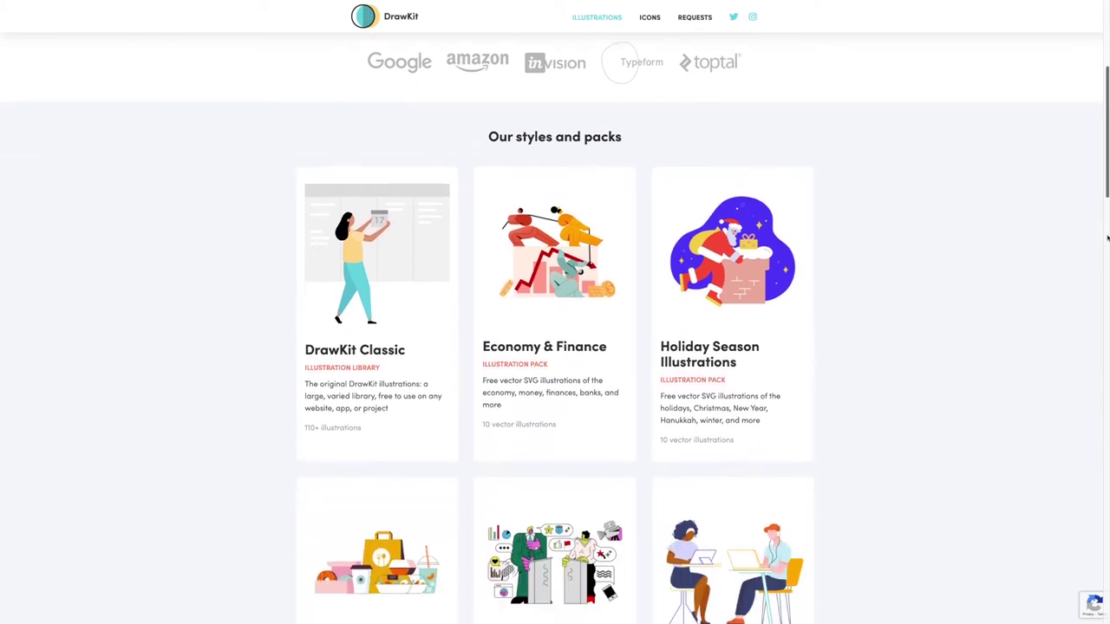
pyautogui.scroll(-5, 1107, 238)
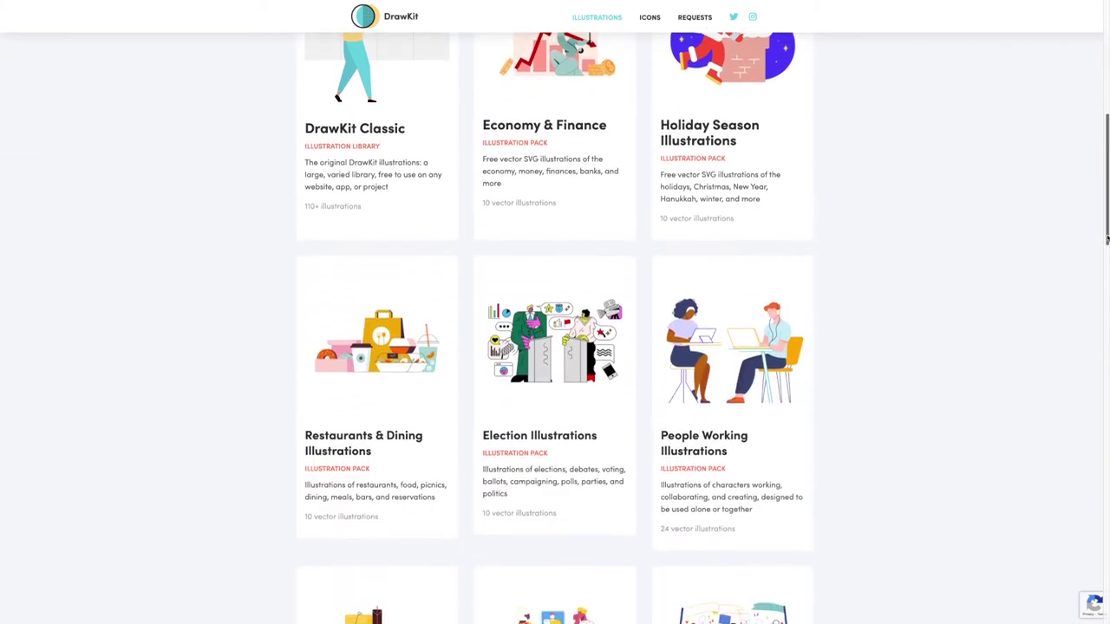
pyautogui.scroll(-2, 1107, 239)
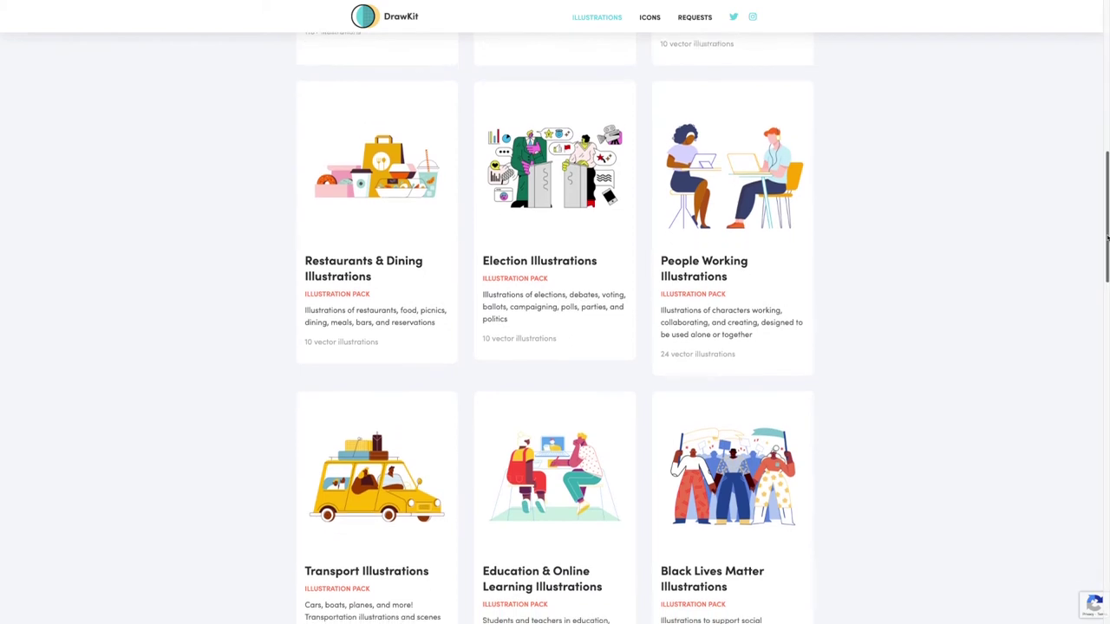
pyautogui.scroll(-2, 1107, 239)
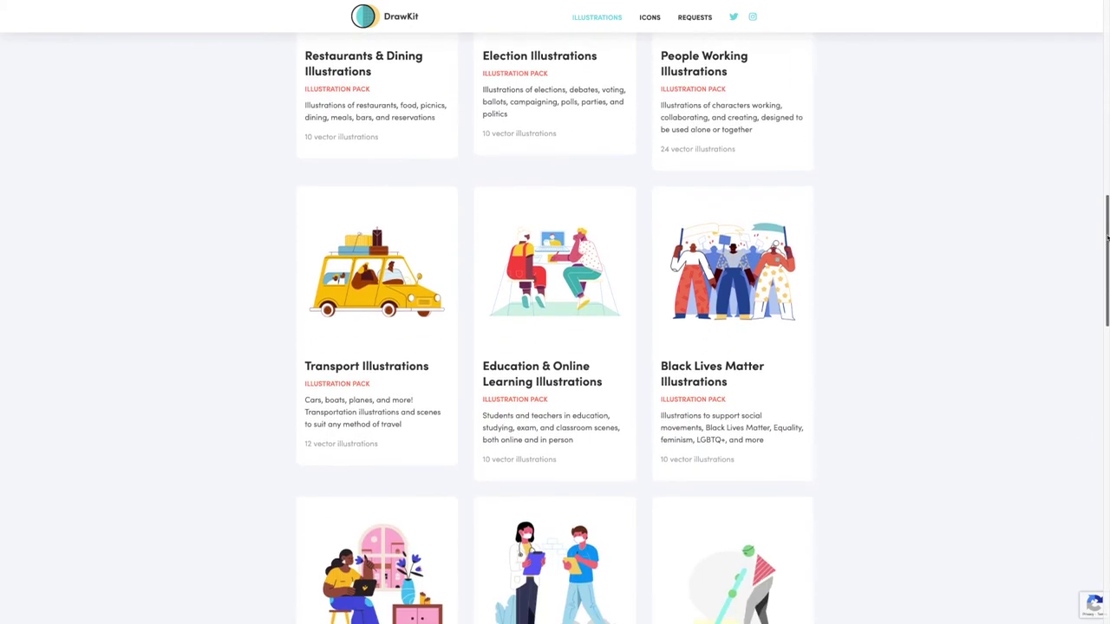
pyautogui.scroll(-2, 1107, 238)
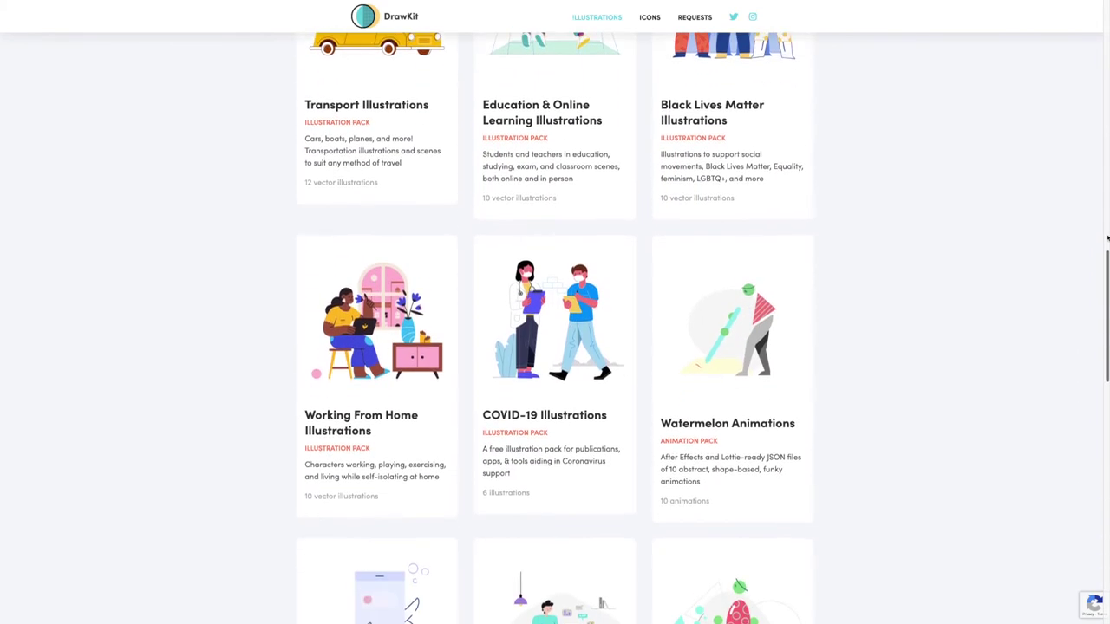
pyautogui.scroll(-1, 1107, 239)
pyautogui.scroll(-1, 1107, 239)
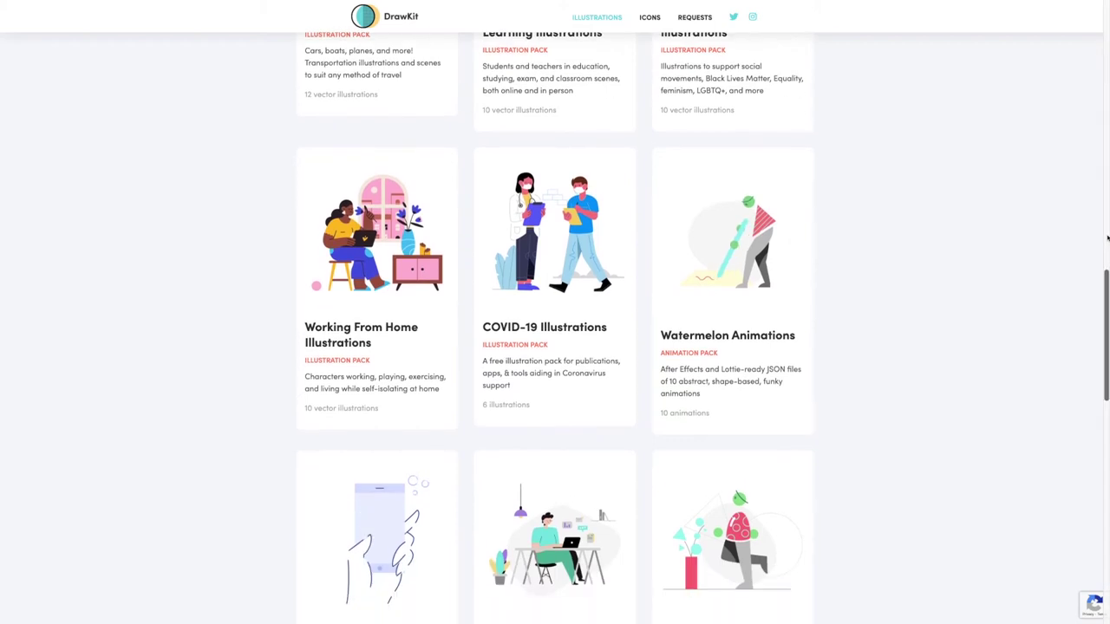
pyautogui.scroll(-2, 1107, 238)
pyautogui.scroll(-4, 1107, 238)
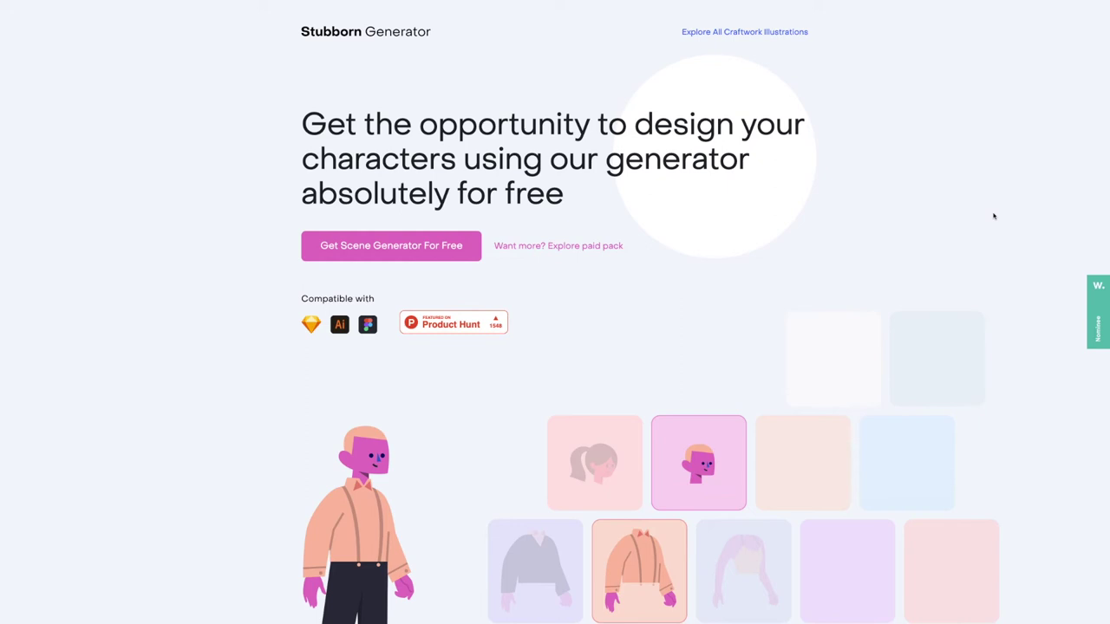
# Scroll down the Stubborn Generator page to its head and clothing option cards
pyautogui.scroll(-5, 993, 215)
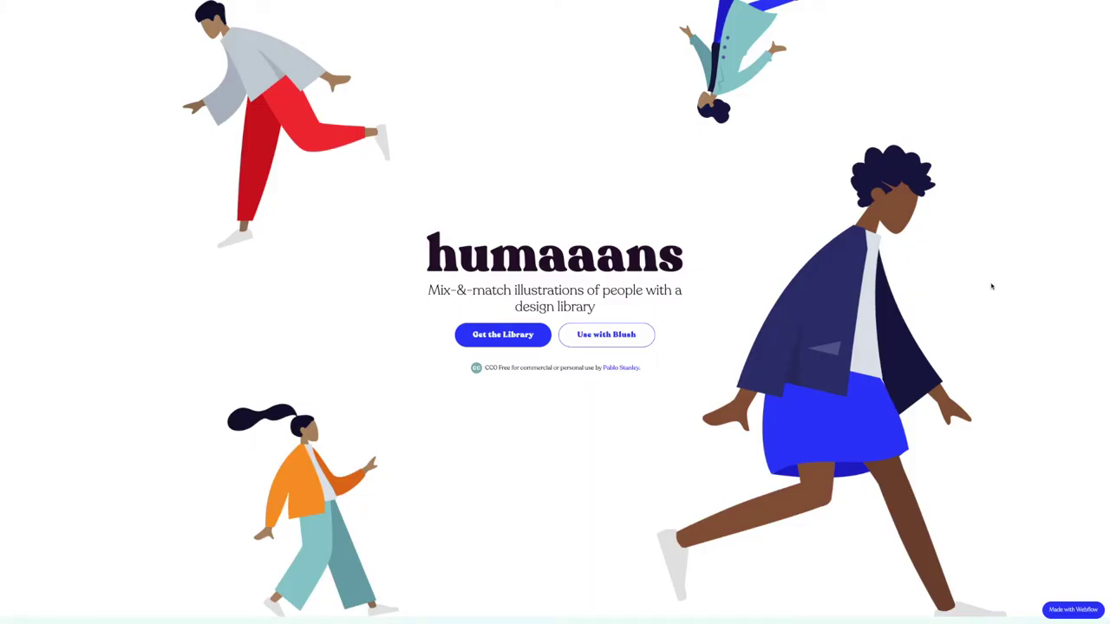
# Scroll past the Humaaans body-design demo to the app-screen and slide template examples
pyautogui.scroll(-2, 992, 286)
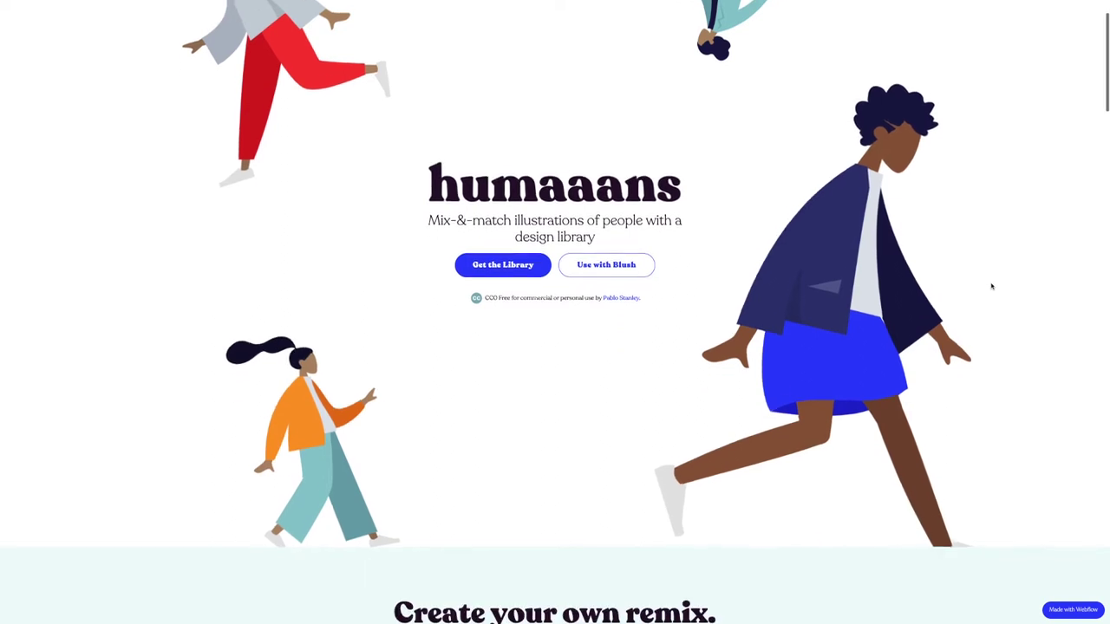
pyautogui.scroll(-5, 992, 286)
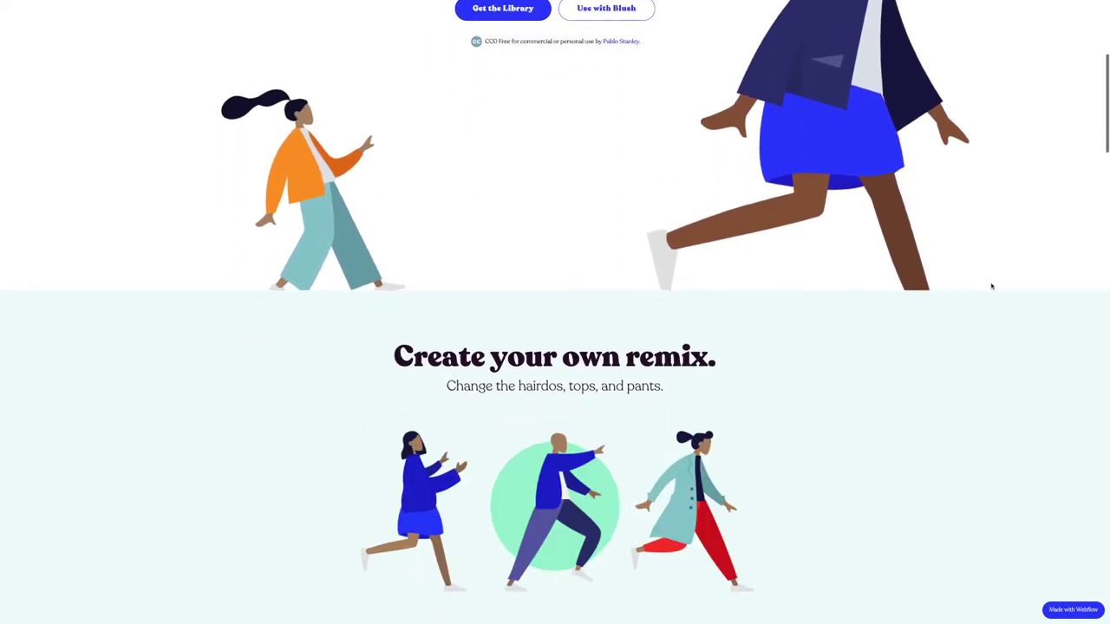
pyautogui.scroll(-3, 992, 286)
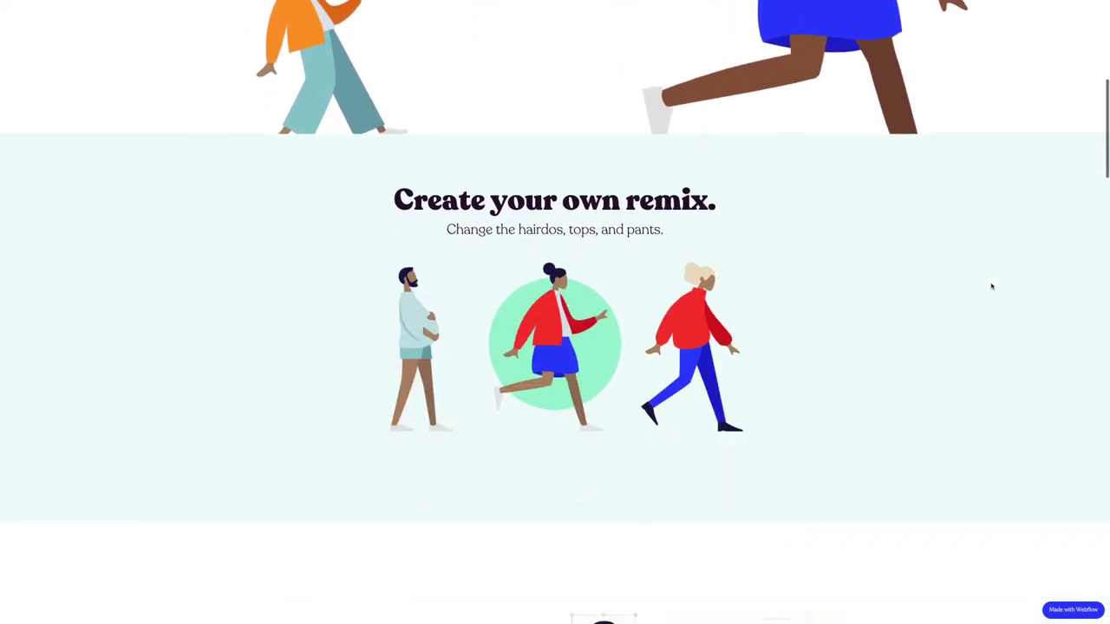
pyautogui.scroll(-2, 991, 286)
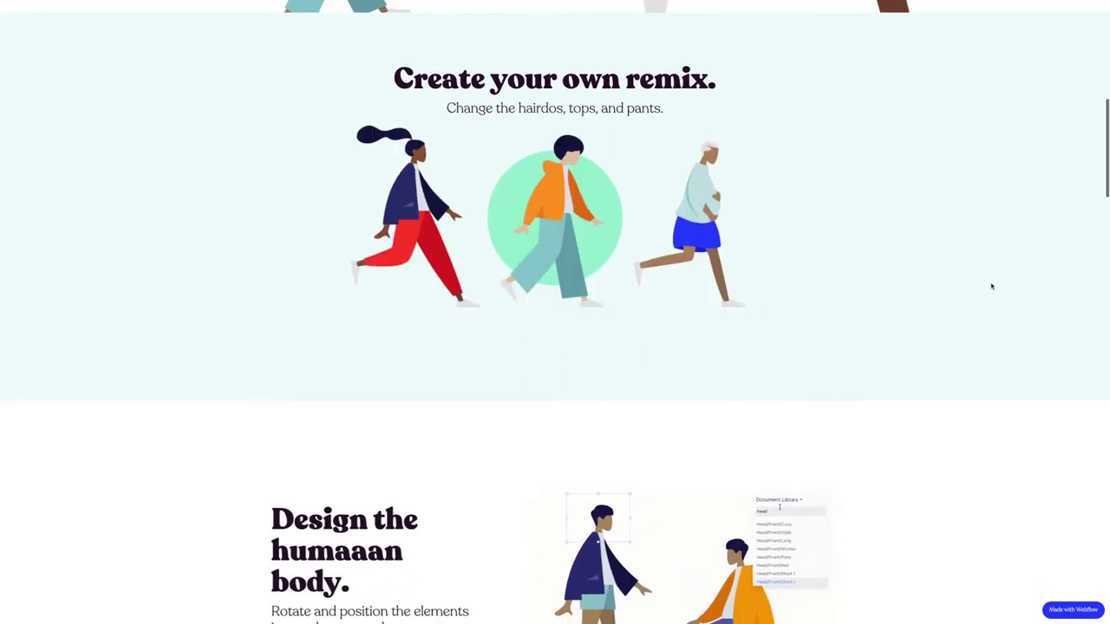
pyautogui.scroll(-2, 992, 286)
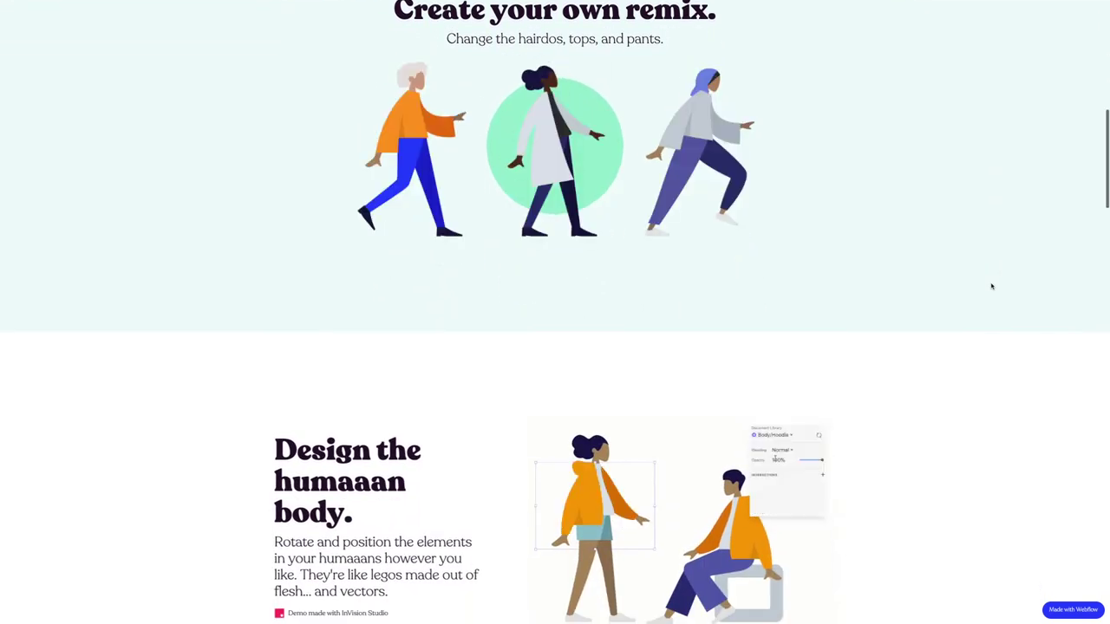
pyautogui.scroll(-4, 992, 286)
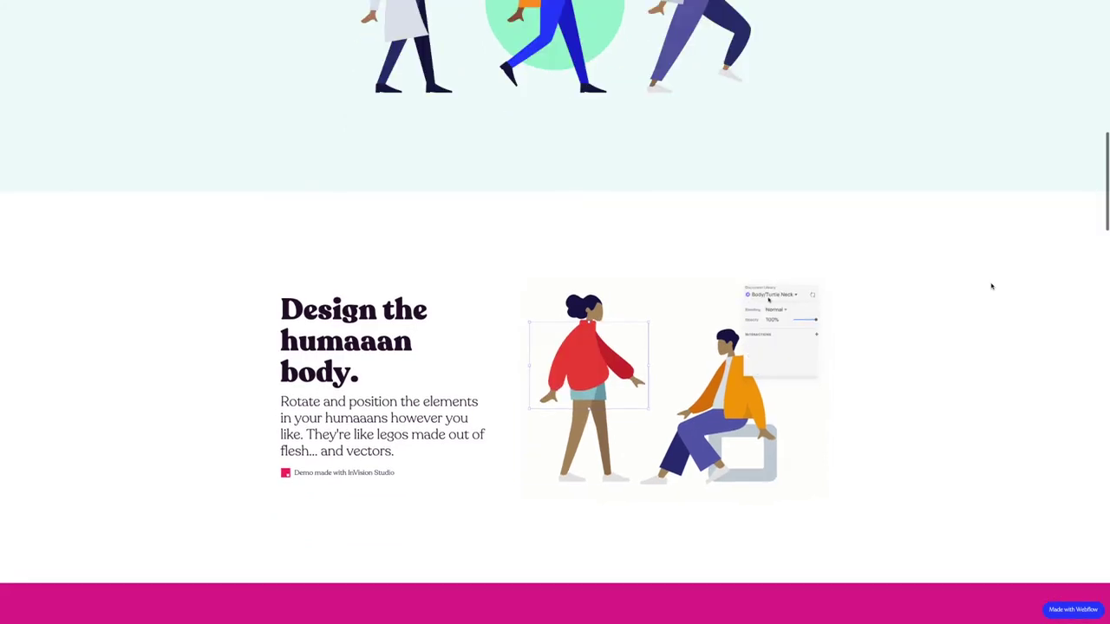
pyautogui.scroll(-2, 991, 286)
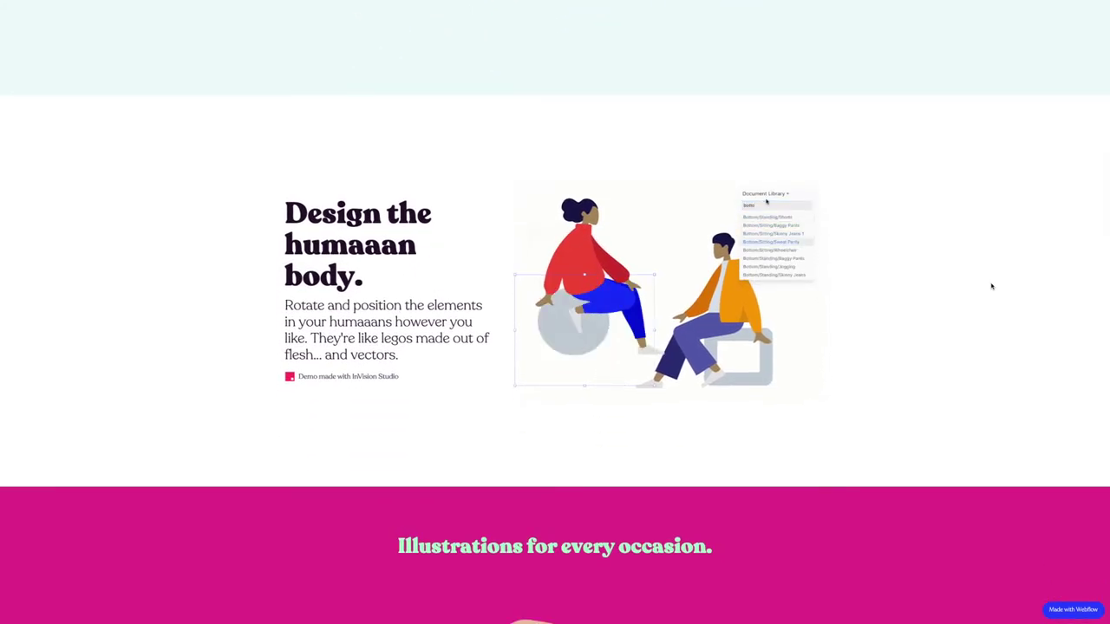
pyautogui.scroll(-2, 991, 286)
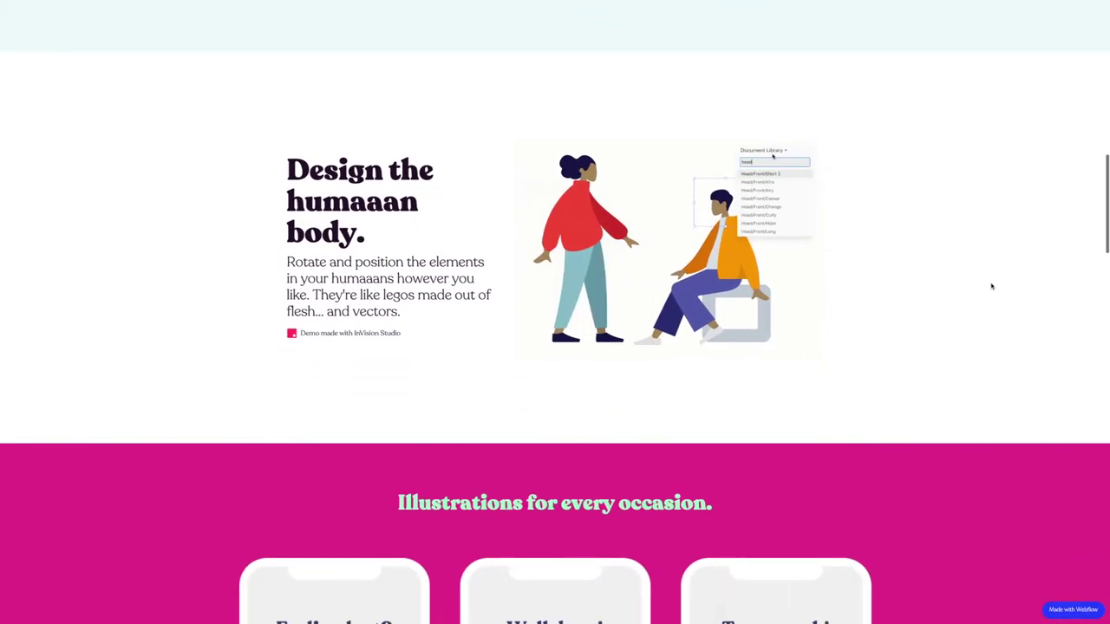
pyautogui.scroll(-3, 992, 286)
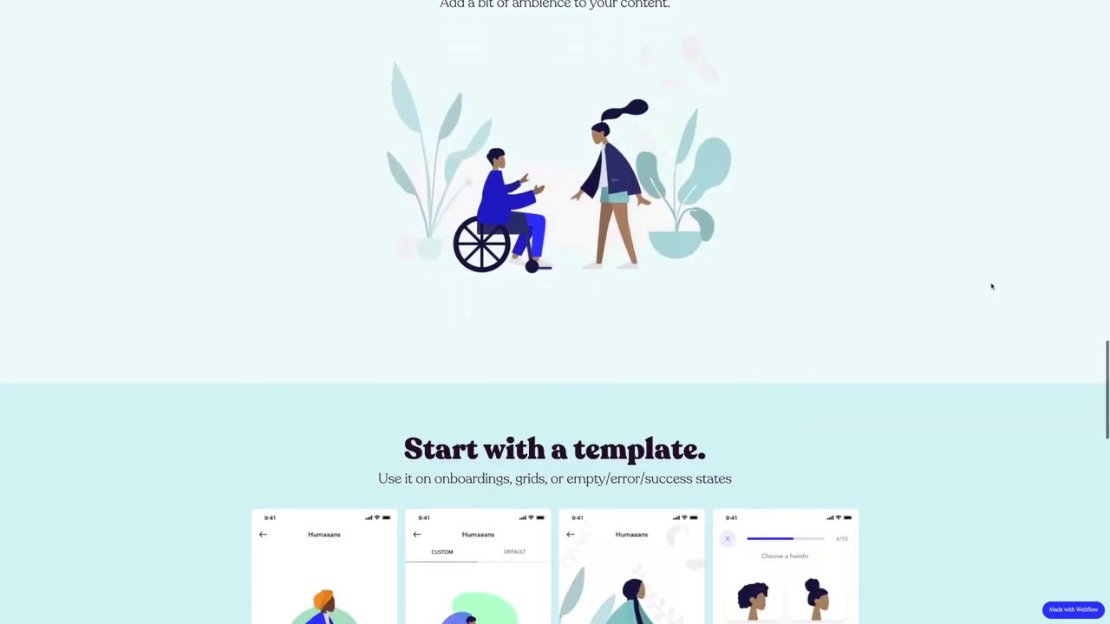
pyautogui.scroll(-5, 991, 286)
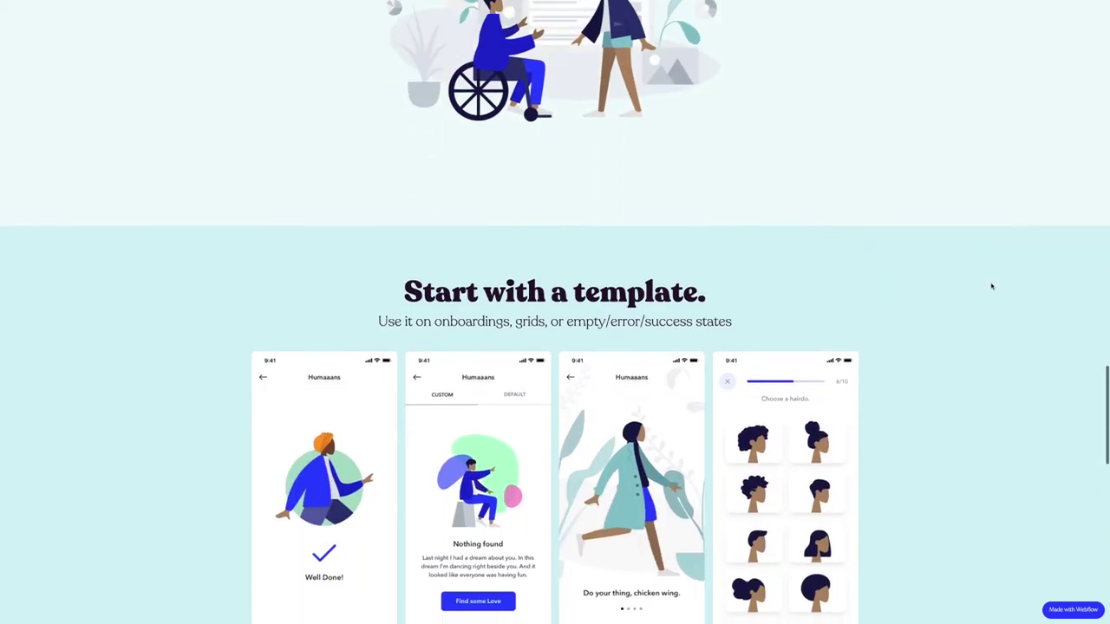
pyautogui.scroll(-4, 992, 286)
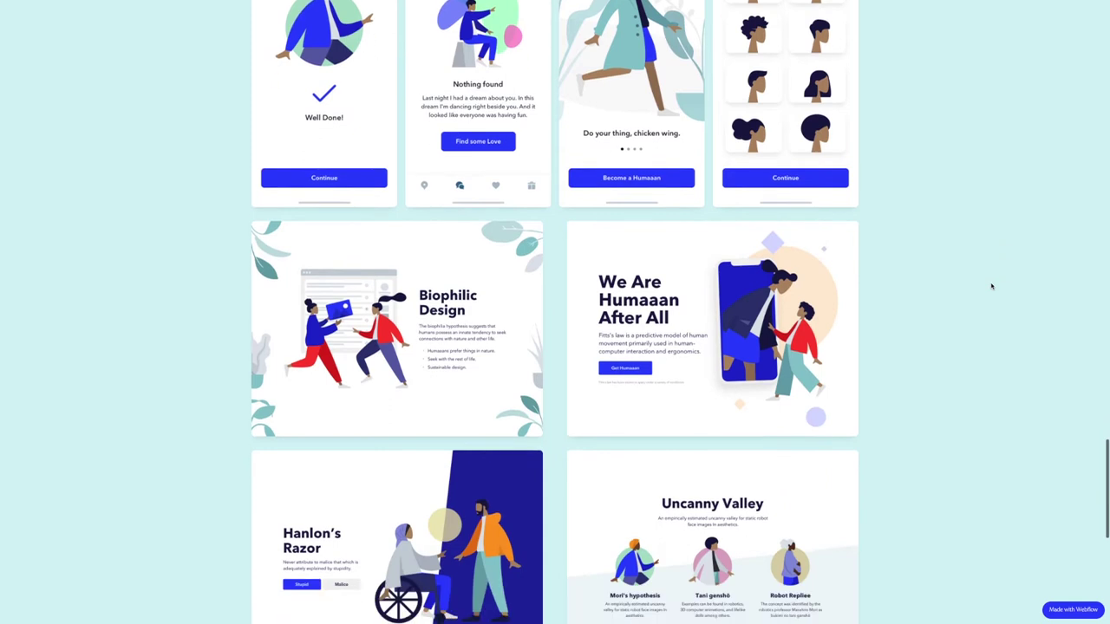
pyautogui.scroll(-5, 991, 286)
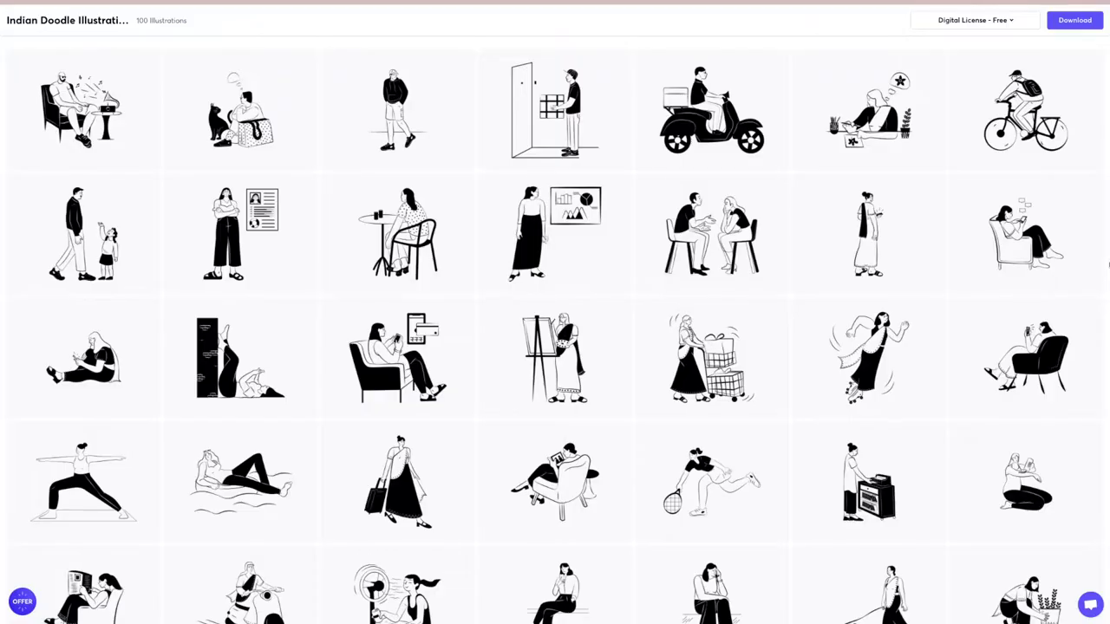
# Scroll further through IconScout's Indian Doodle grid to the yoga, car and desk-worker drawings
pyautogui.scroll(-2, 555, 312)
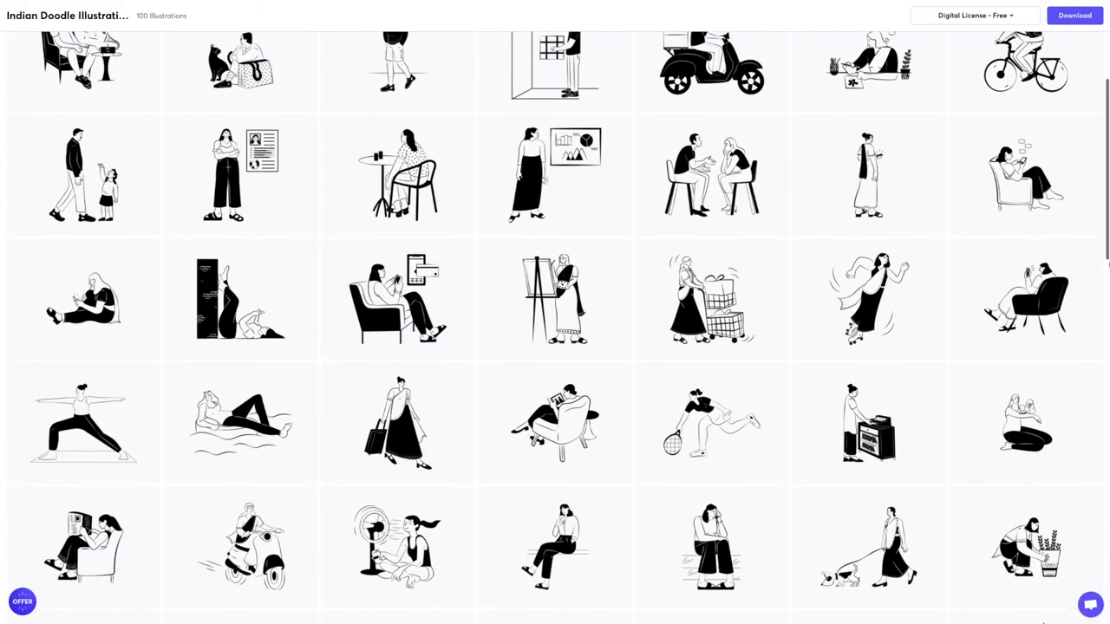
pyautogui.scroll(-2, 555, 312)
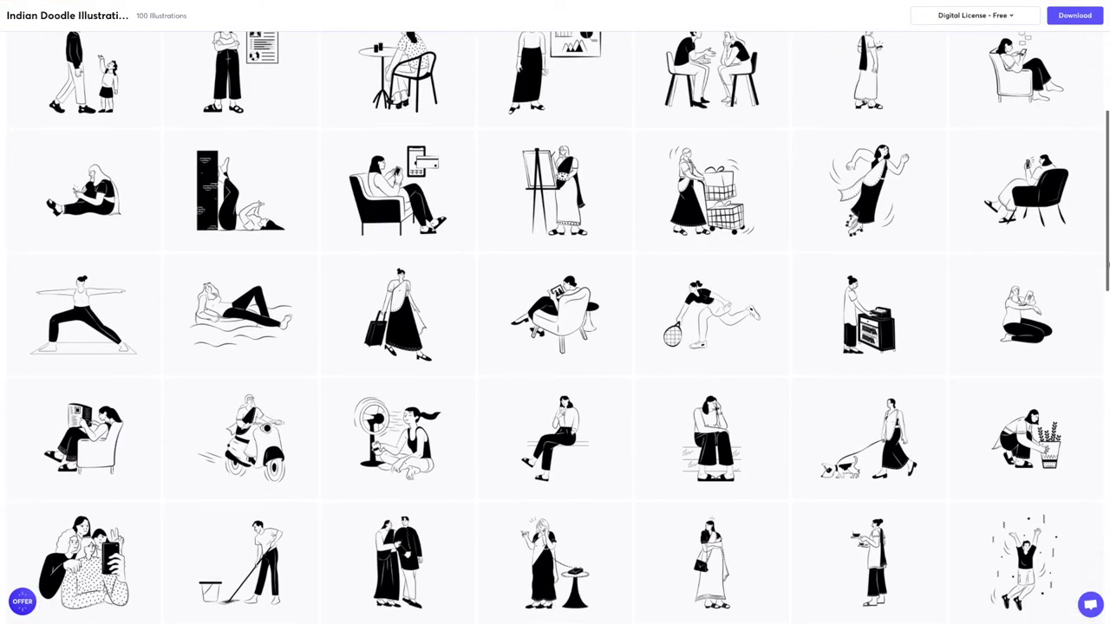
pyautogui.scroll(-2, 555, 312)
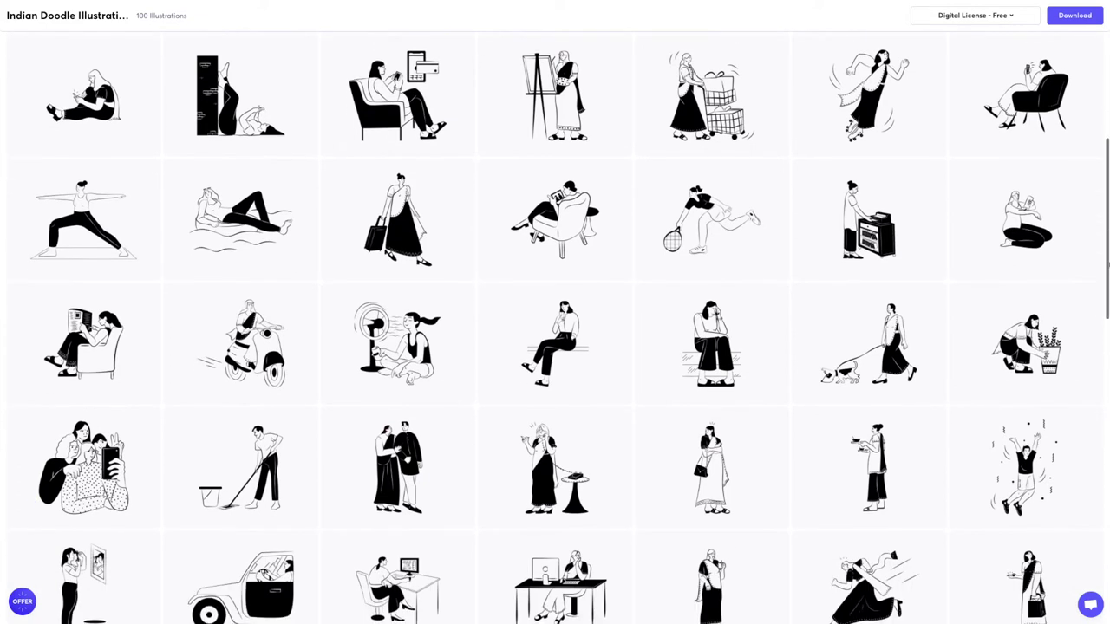
pyautogui.scroll(-2, 555, 312)
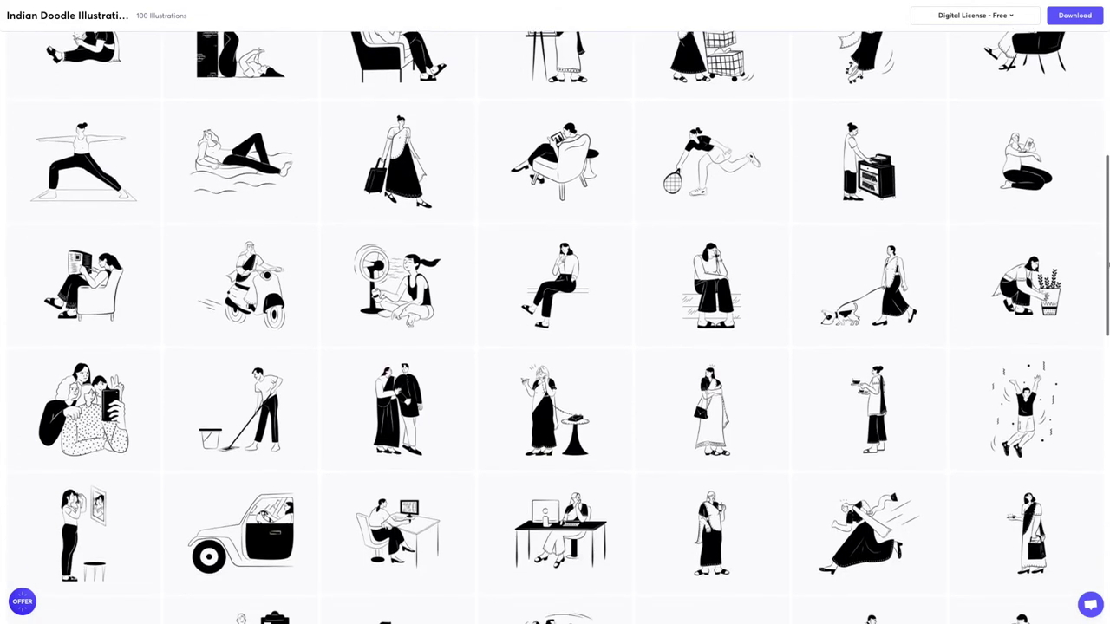
pyautogui.scroll(-2, 554, 312)
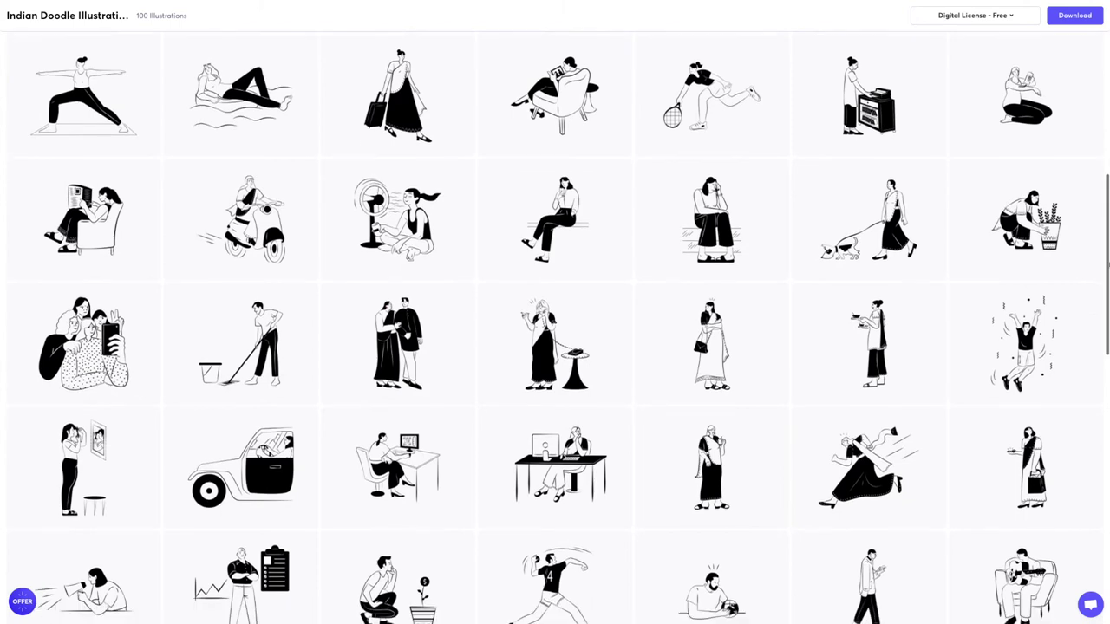
# Scroll the pancake-and-fox Scenes grid down to its final illustration
pyautogui.scroll(-1, 555, 312)
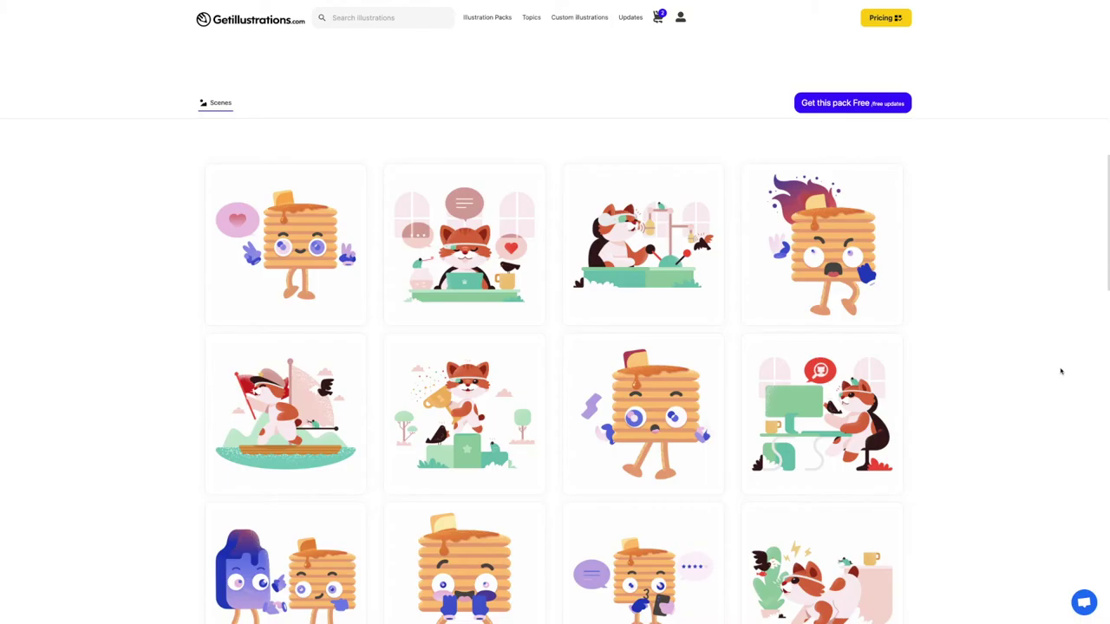
pyautogui.scroll(-1, 1060, 371)
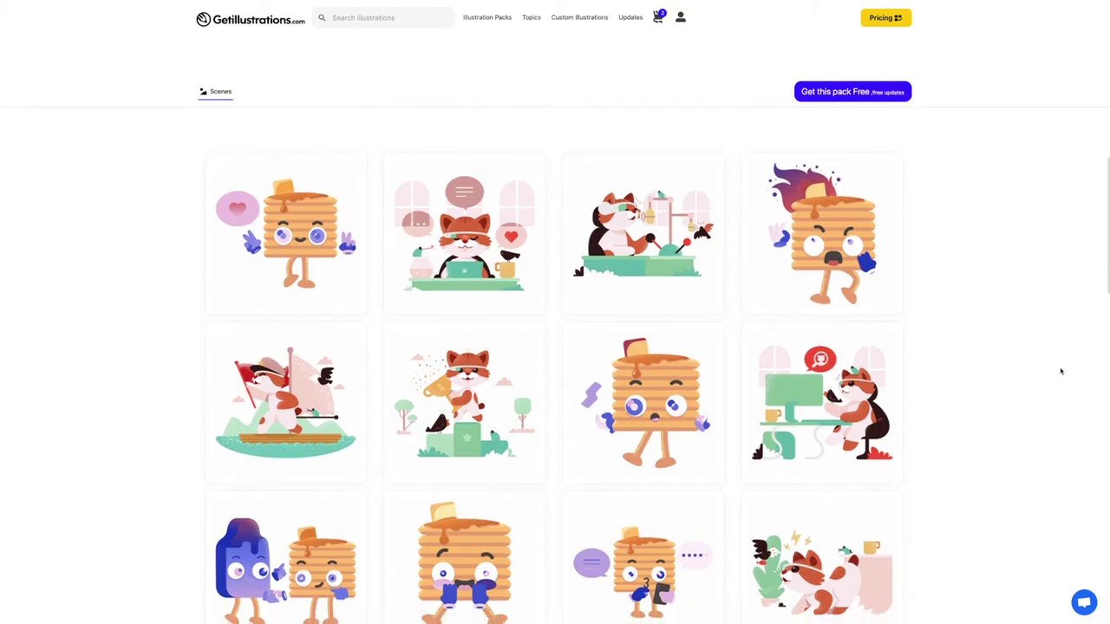
pyautogui.scroll(-1, 1061, 371)
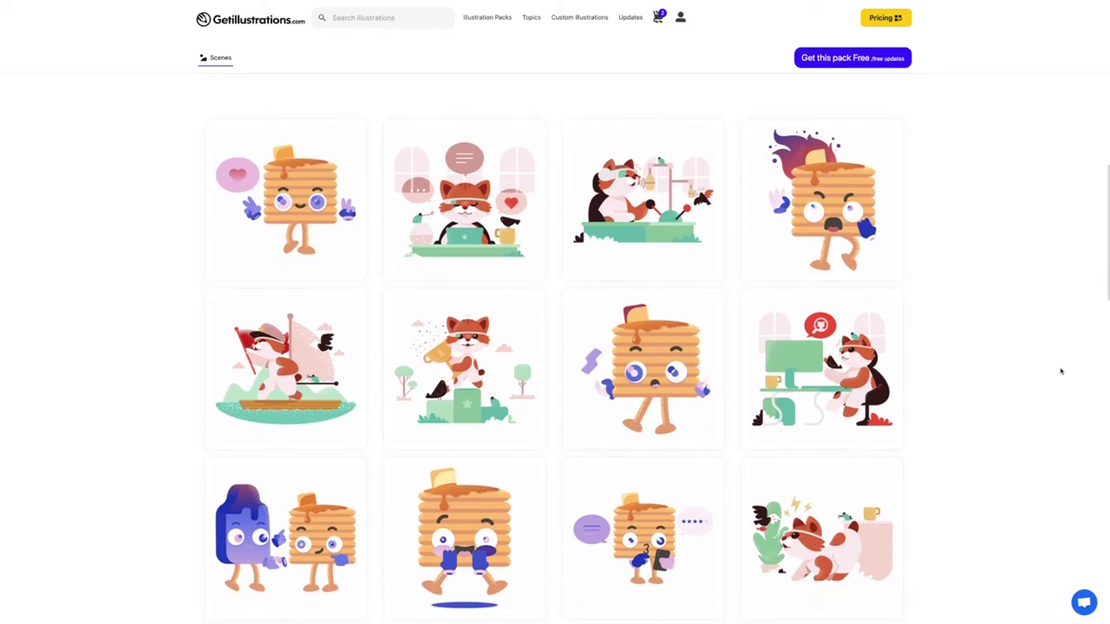
pyautogui.scroll(-2, 1060, 372)
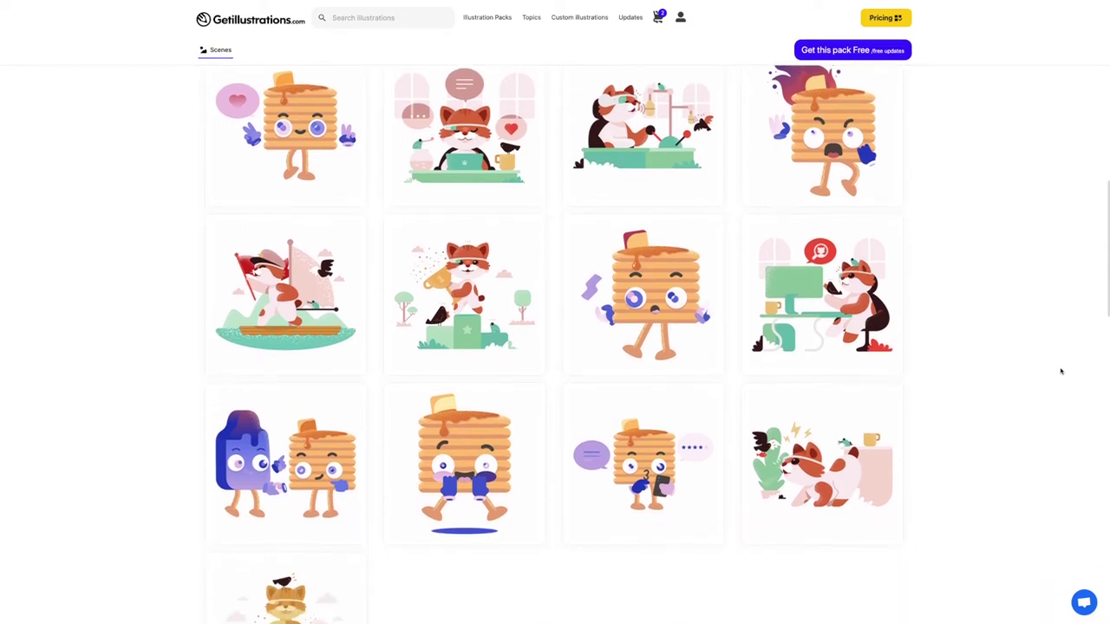
pyautogui.scroll(-2, 1060, 371)
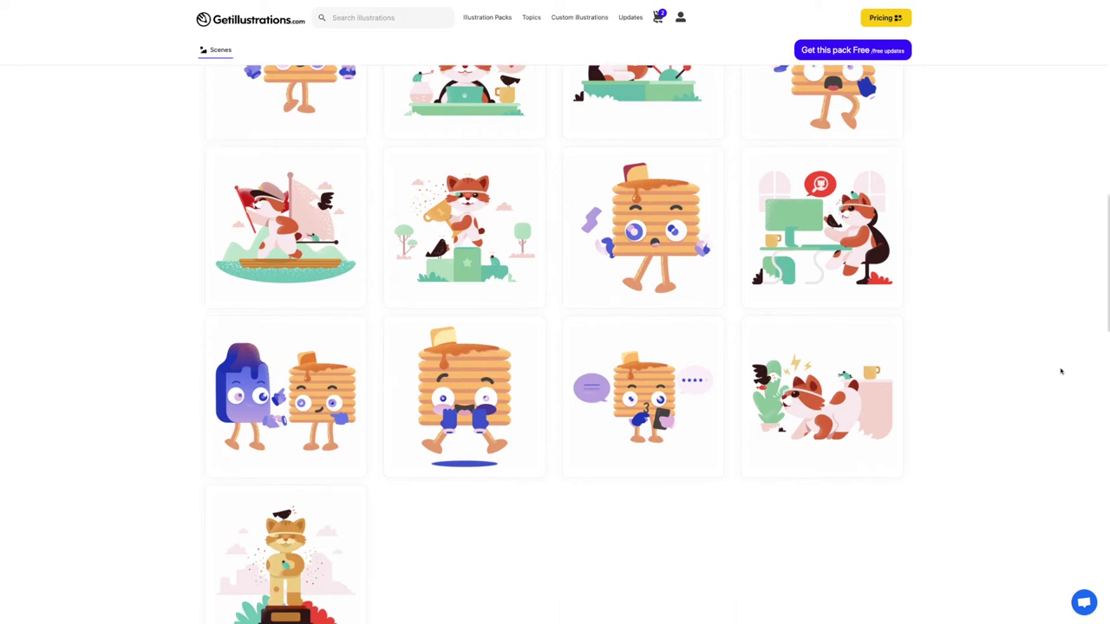
pyautogui.scroll(-1, 1060, 371)
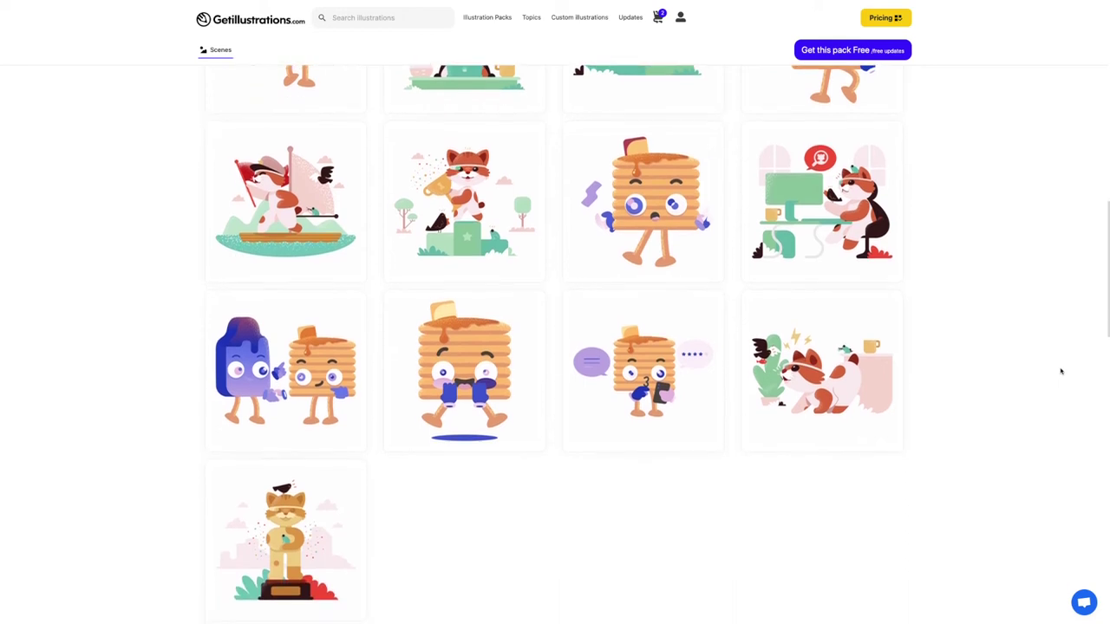
pyautogui.scroll(-1, 1060, 371)
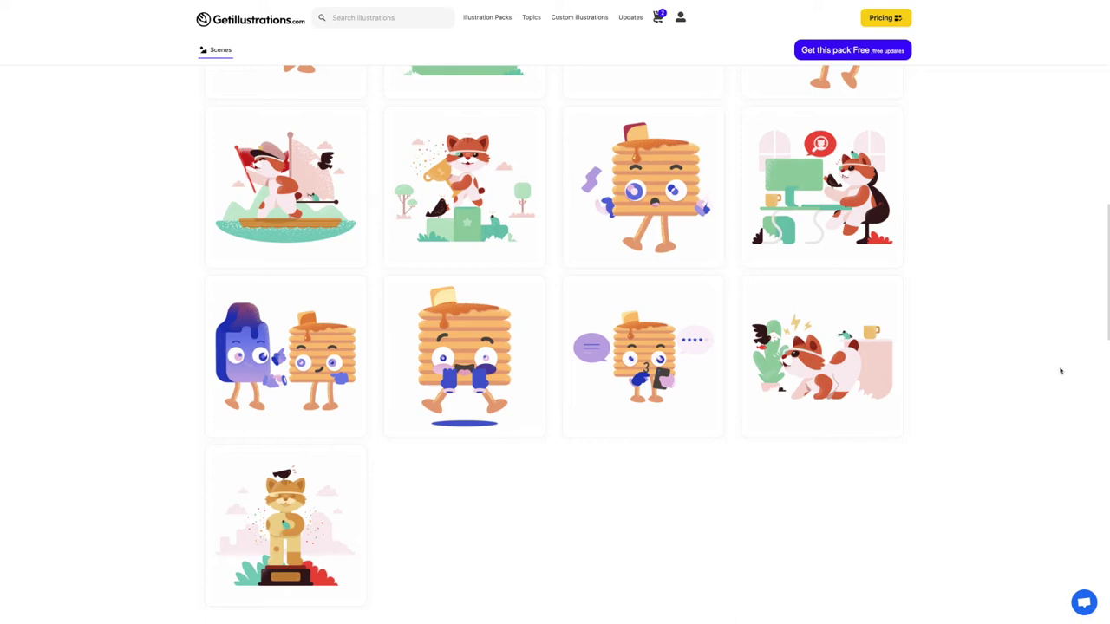
pyautogui.scroll(-1, 1060, 371)
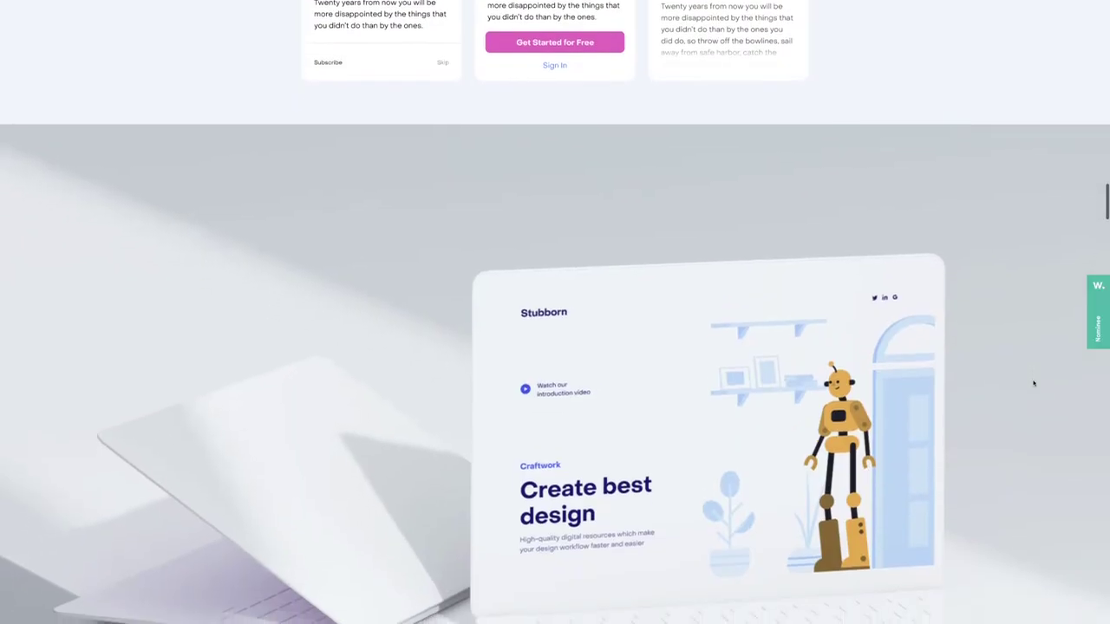
# Scroll the Stubborn site from the robot laptop mockup to the Move thinking forward design
pyautogui.scroll(-3, 1034, 382)
pyautogui.scroll(-5, 1034, 382)
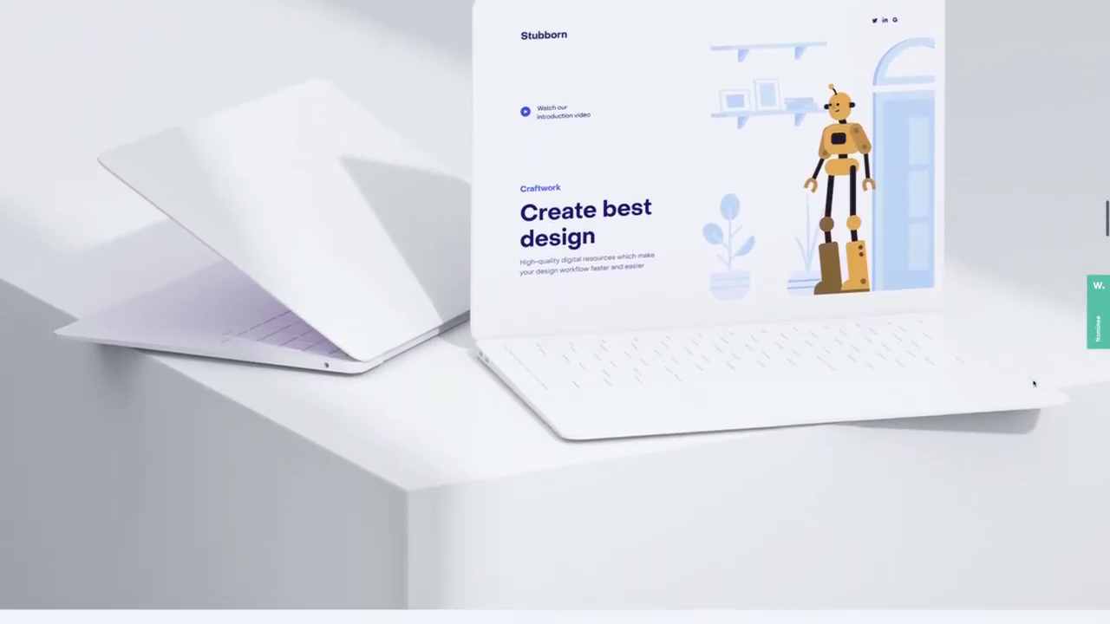
pyautogui.scroll(-4, 1033, 383)
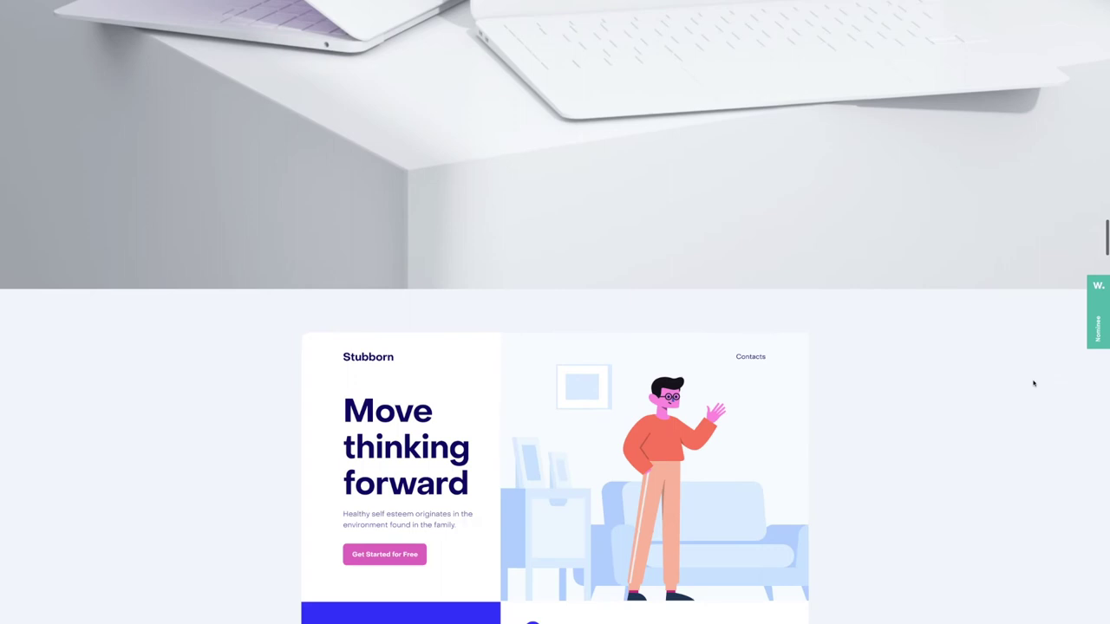
pyautogui.scroll(-6, 1034, 382)
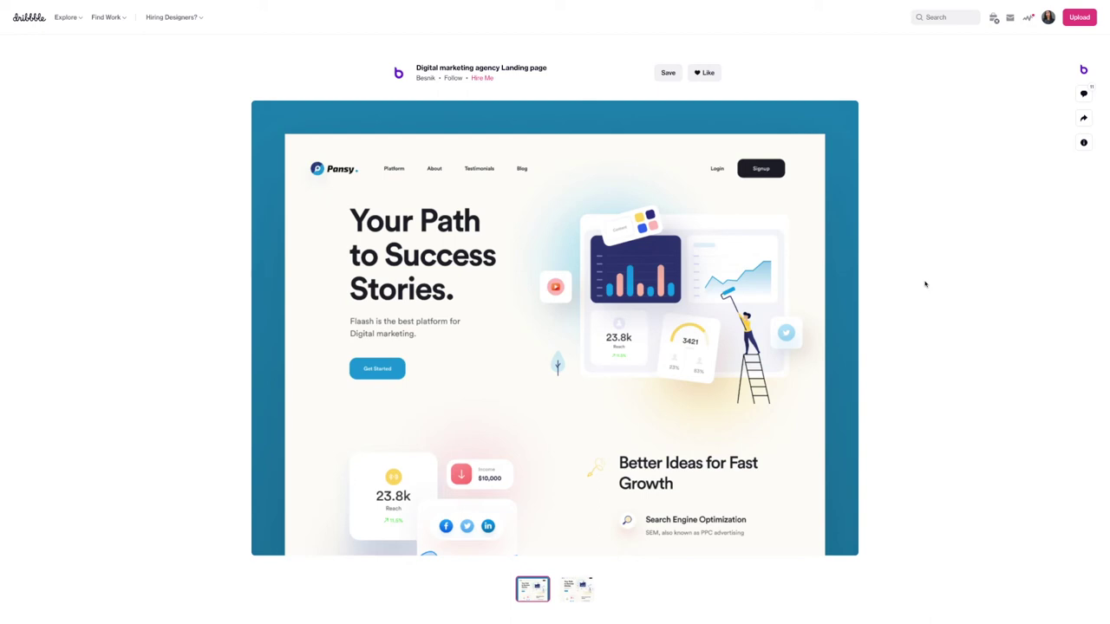
# Page forward through the Teammates Illustrations, Mode Remote Illustrations and New Shtetl shots
pyautogui.press('Right')
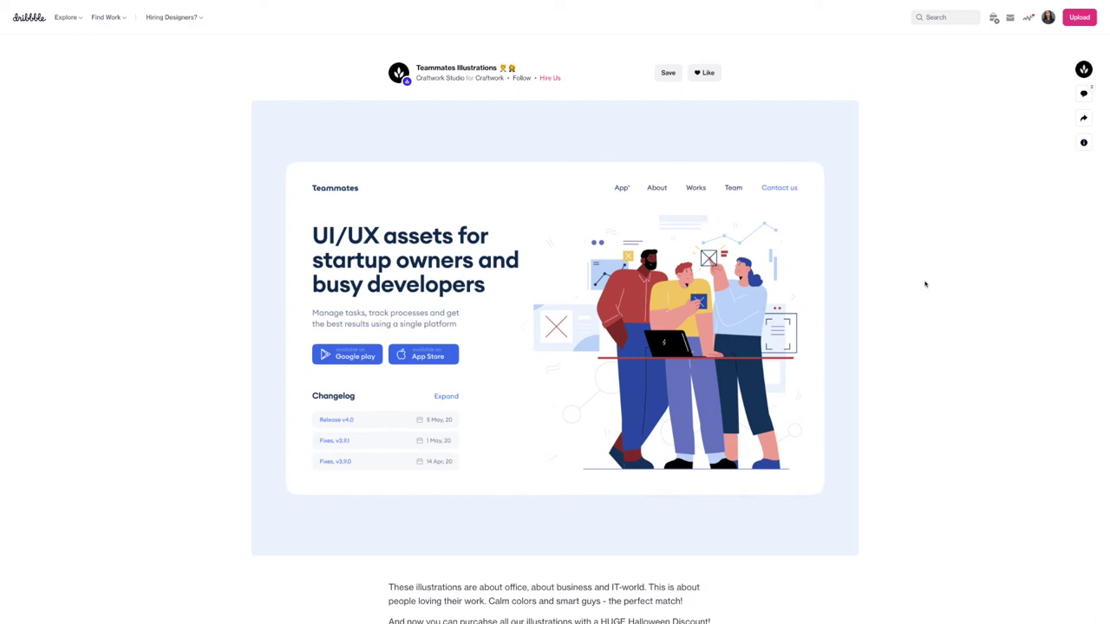
pyautogui.press('Right')
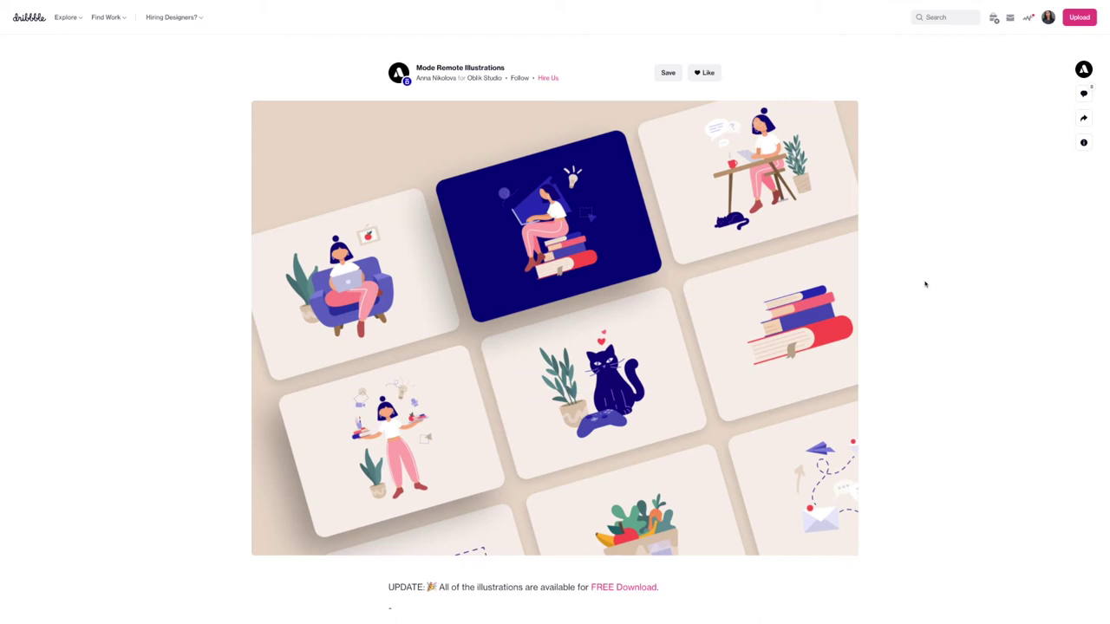
pyautogui.press('Right')
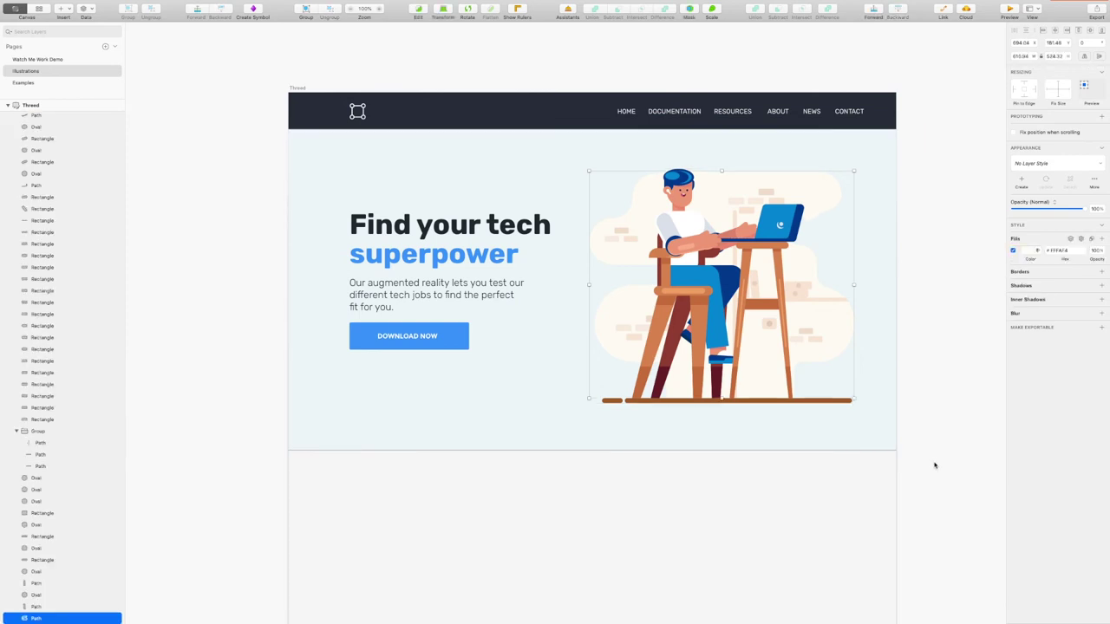
# Delete the cream blob, step through the laptop, shoe and arm layers, then select the background rectangle
pyautogui.press('Delete')
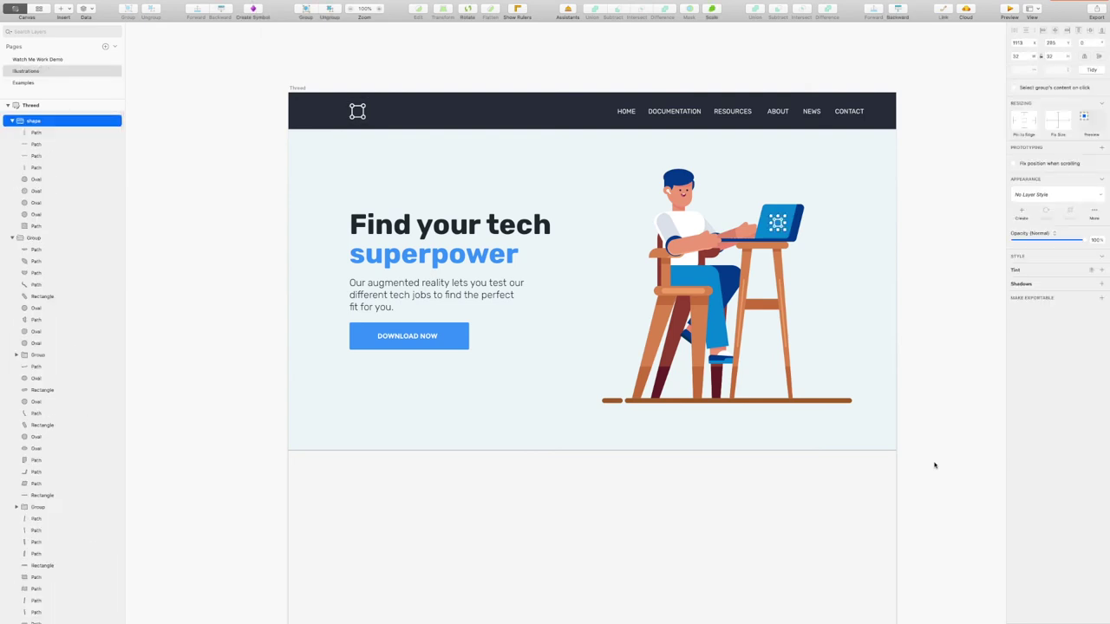
pyautogui.press('Tab')
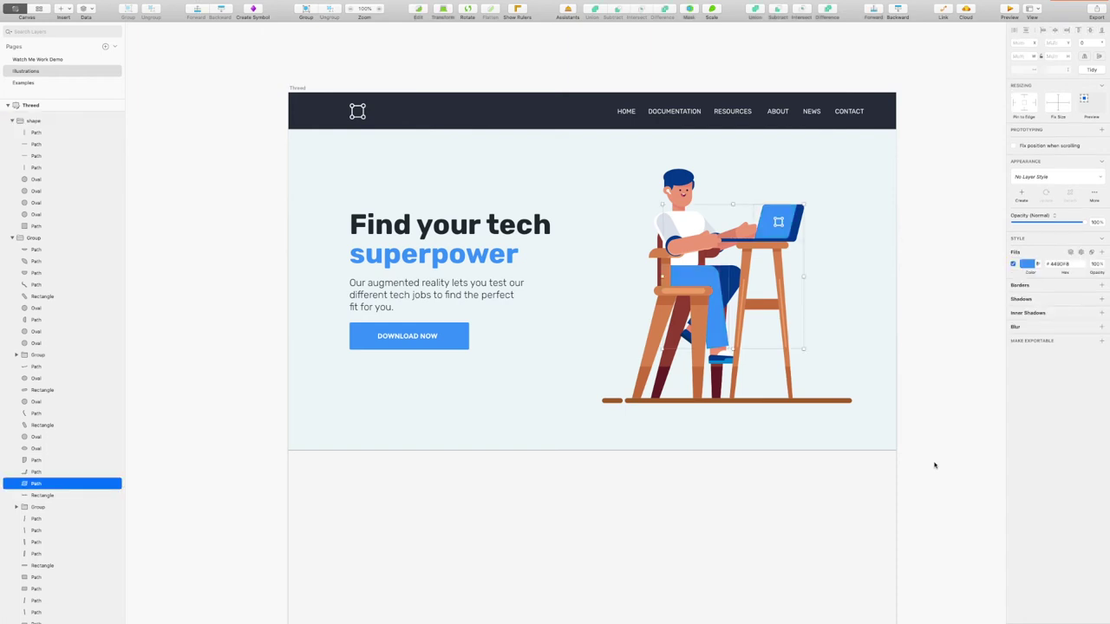
pyautogui.press('Tab')
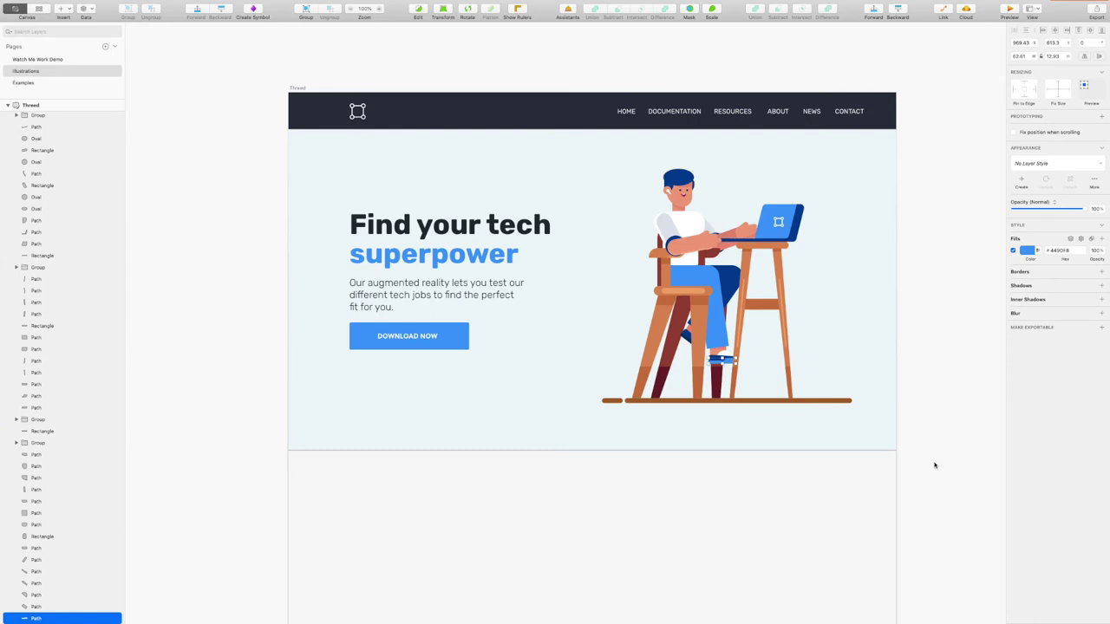
pyautogui.press('Tab')
pyautogui.press('Tab')
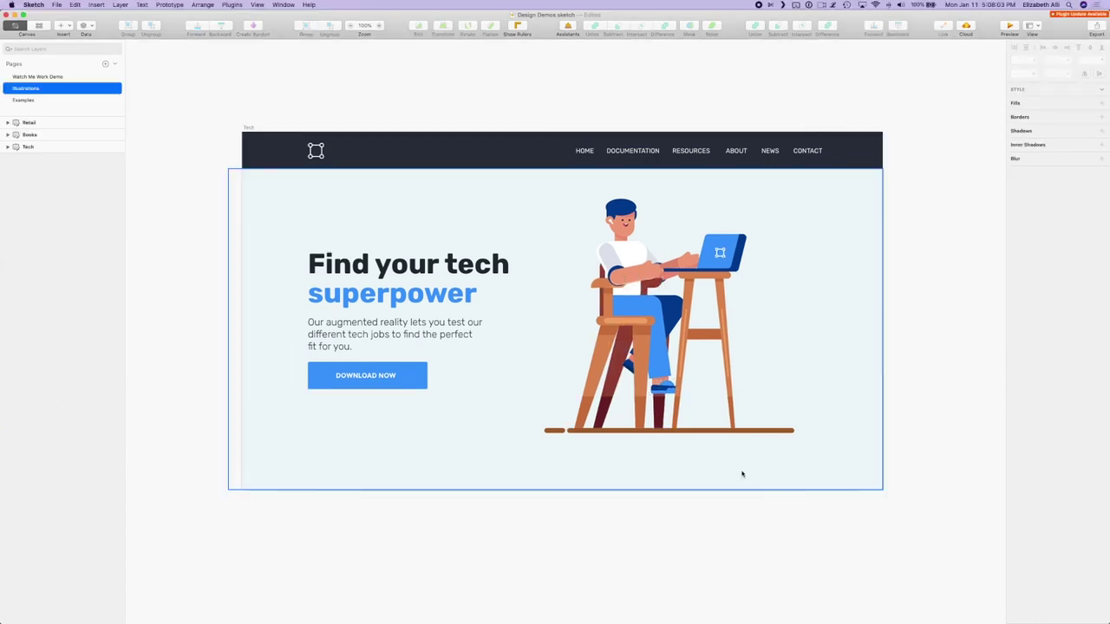
pyautogui.click(775, 379)
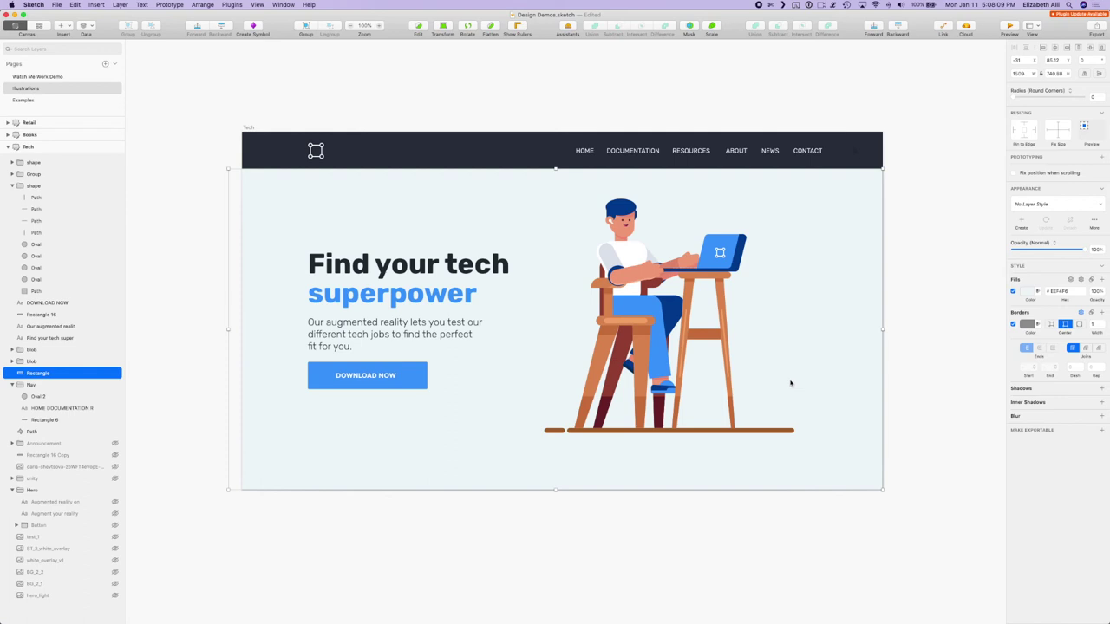
# Paste the light-blue blob above the Tech hero's background rectangle, then deselect it
pyautogui.press('super+v')
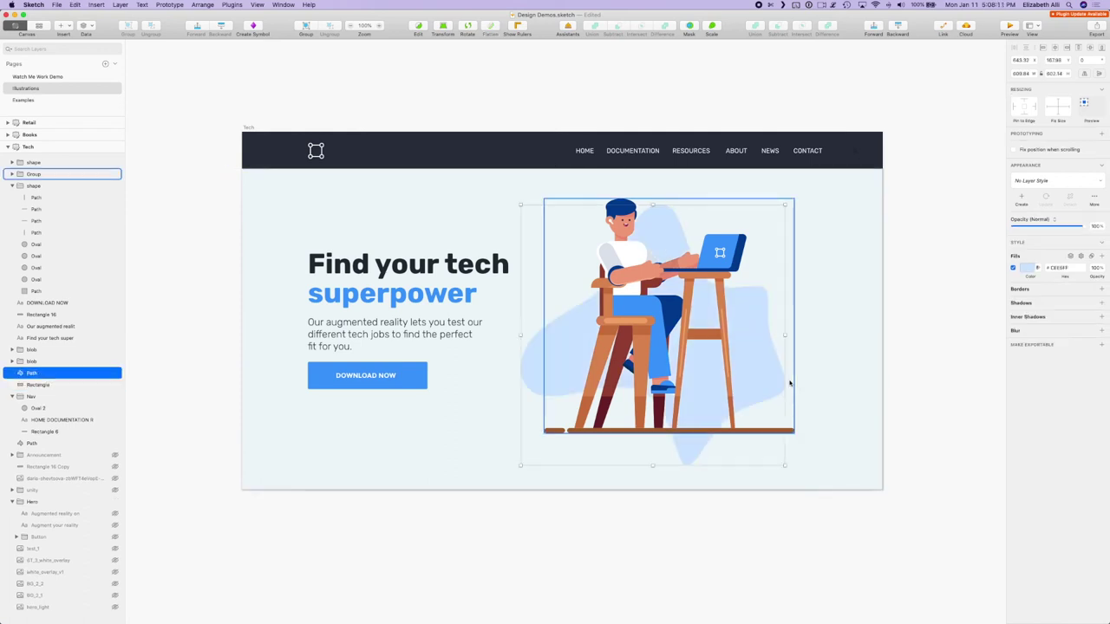
pyautogui.click(896, 360)
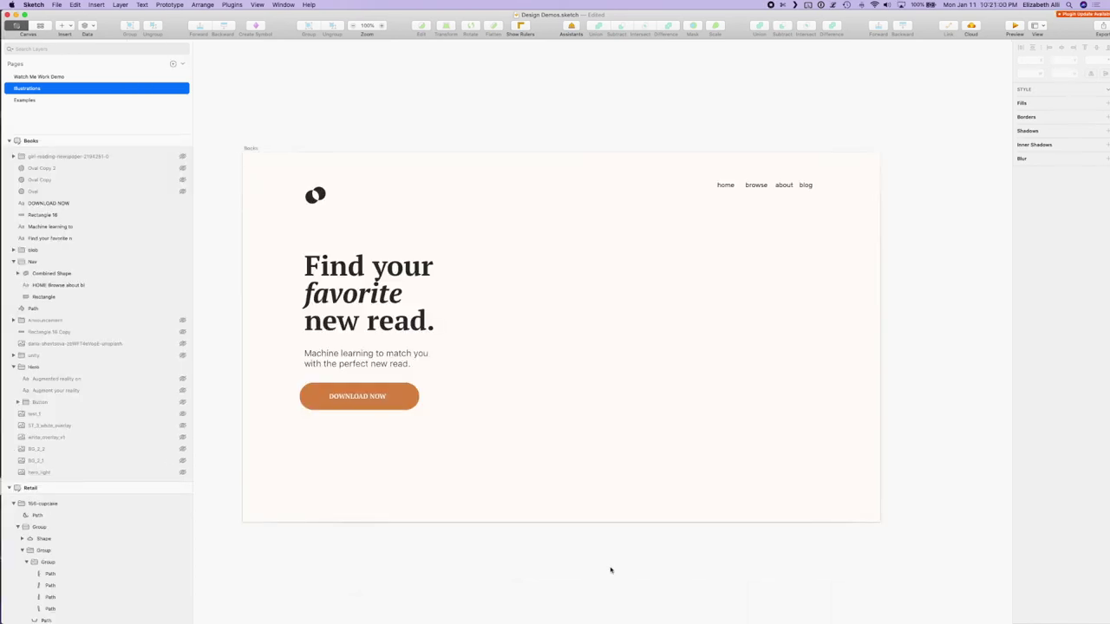
# Unhide girl-reading-newspaper plus the black dot, peach and orange Oval circles in the Books hero
pyautogui.scroll(-2, 610, 571)
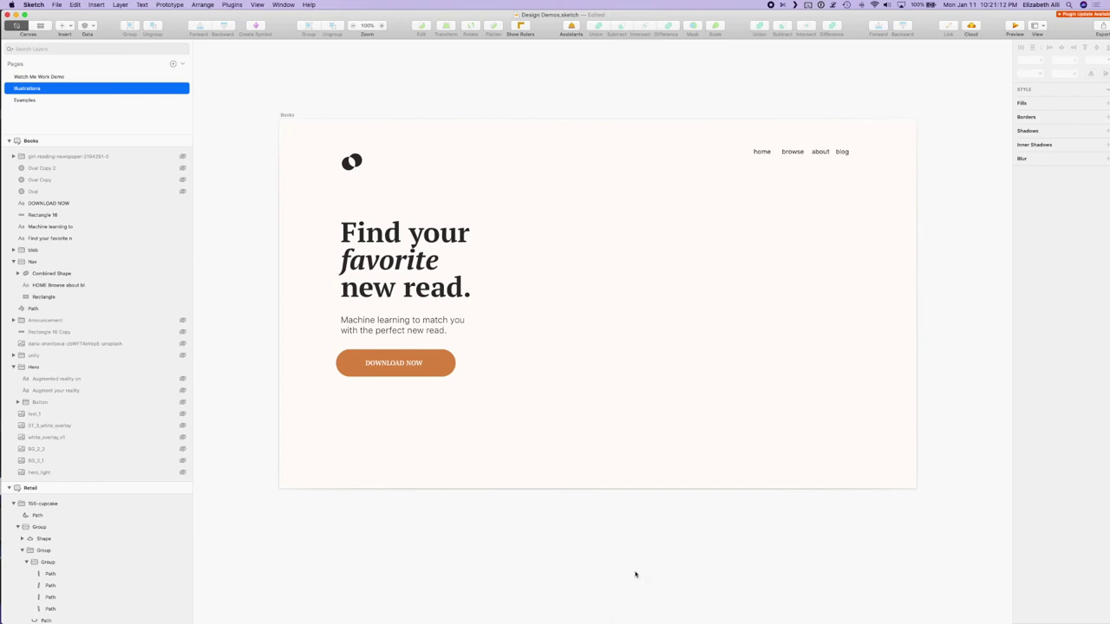
pyautogui.click(182, 157)
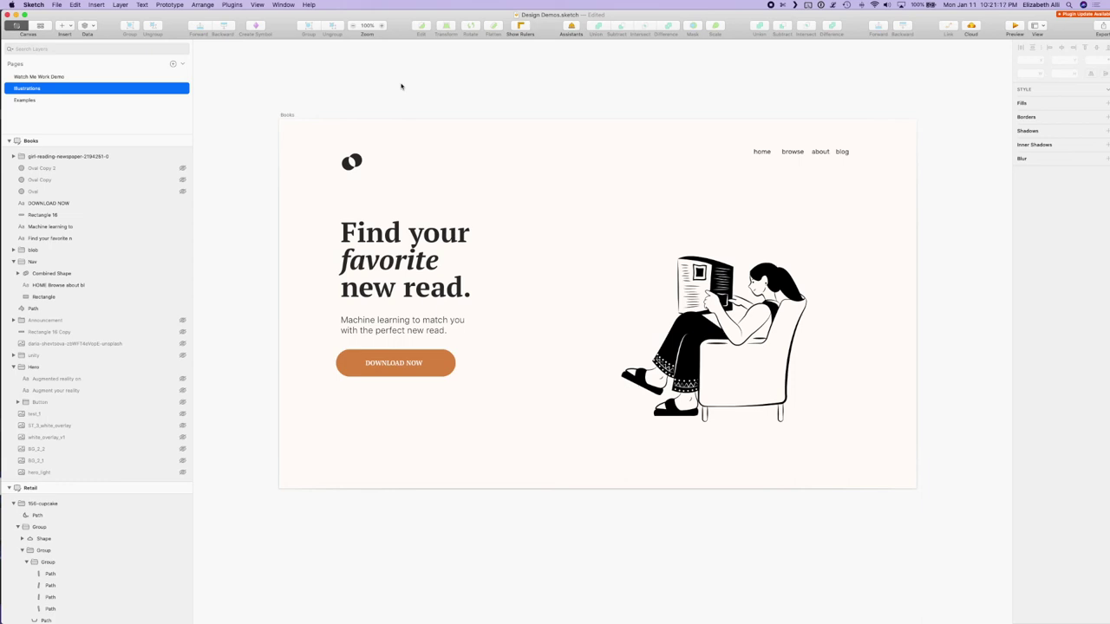
pyautogui.click(183, 169)
pyautogui.click(182, 192)
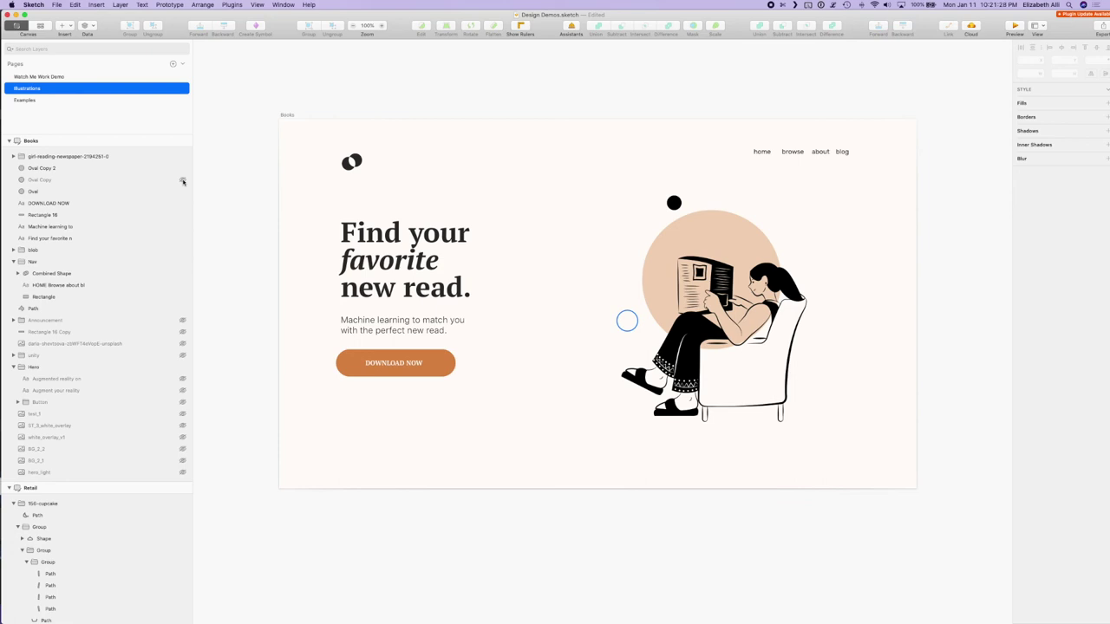
pyautogui.click(183, 181)
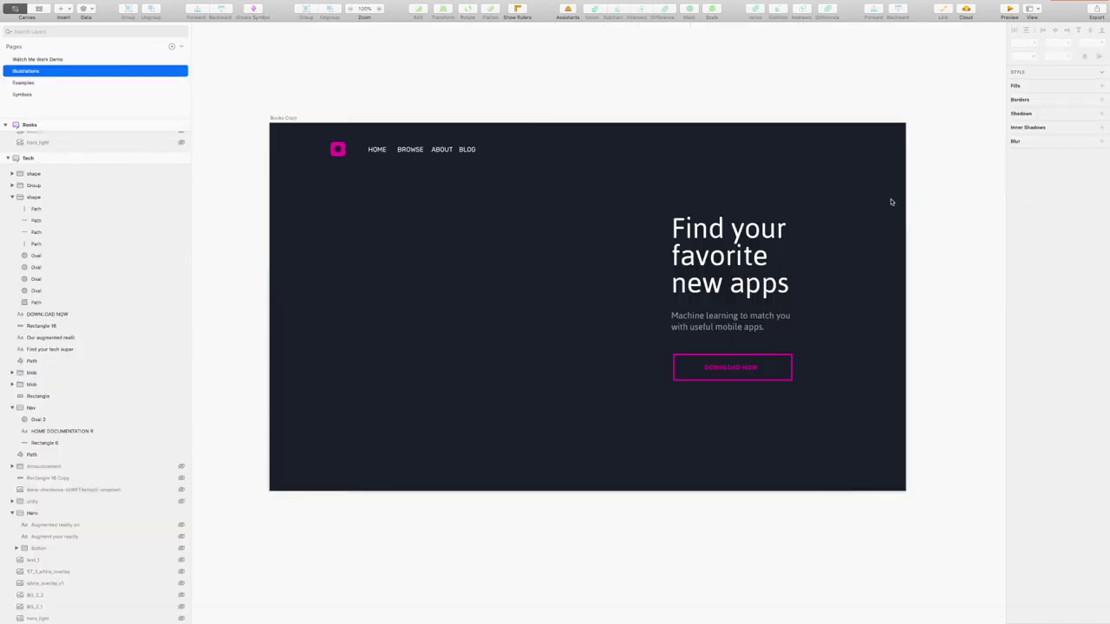
# Paste the girl's legs, body and head above the Nav group, then shrink and move her left
pyautogui.click(476, 242)
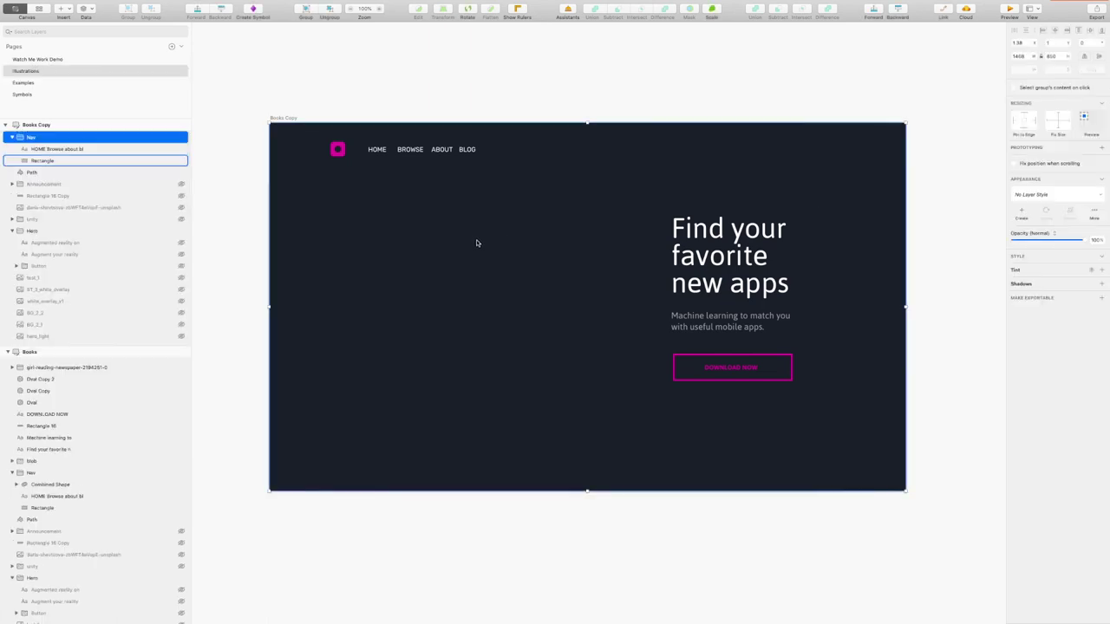
pyautogui.press('super+v')
pyautogui.hscroll(1, 581, 307)
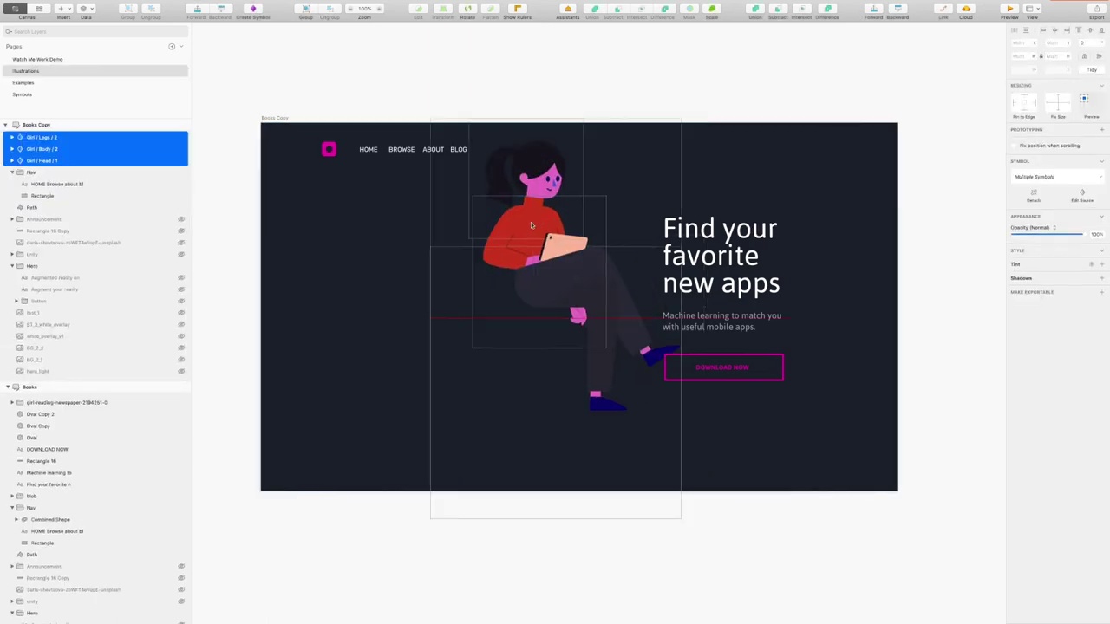
pyautogui.moveTo(530, 222); pyautogui.dragTo(425, 277)
pyautogui.moveTo(577, 174); pyautogui.dragTo(463, 319)
pyautogui.moveTo(416, 390); pyautogui.dragTo(431, 276)
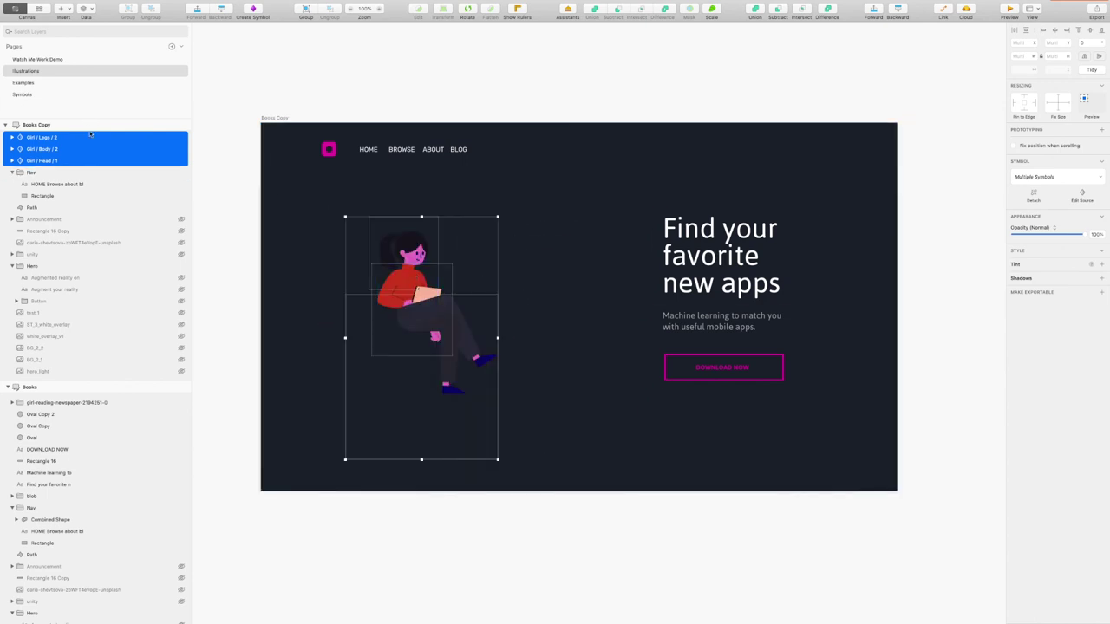
# Group the girl's parts and name the group 'Girl'
pyautogui.press('super+g')
pyautogui.doubleClick(40, 139)
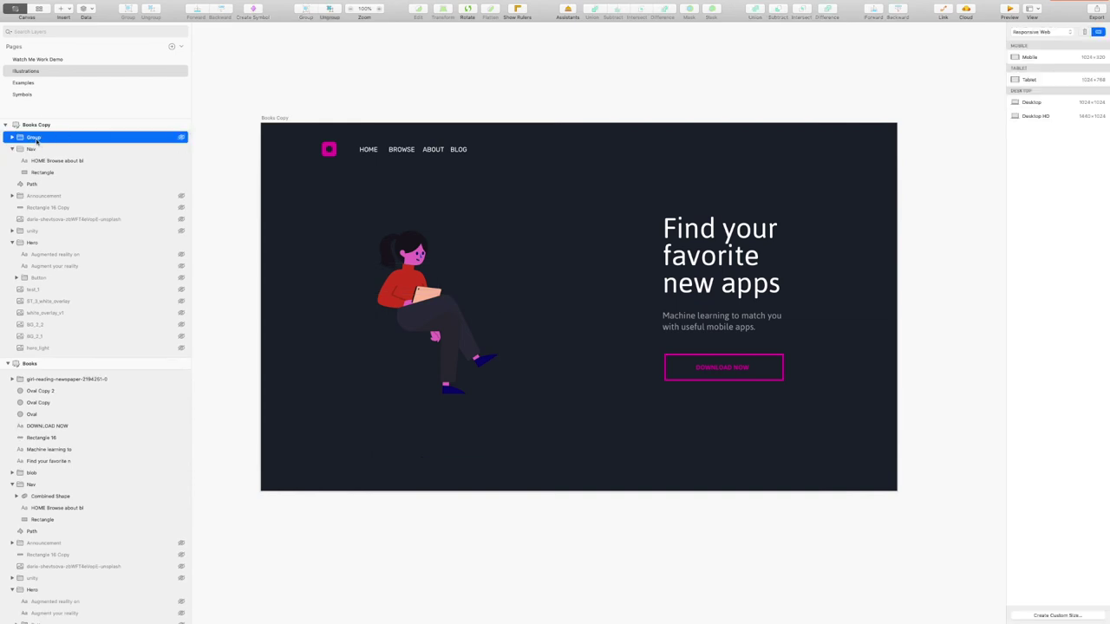
pyautogui.write('Girl')
pyautogui.press('Return')
pyautogui.scroll(-1, 96, 346)
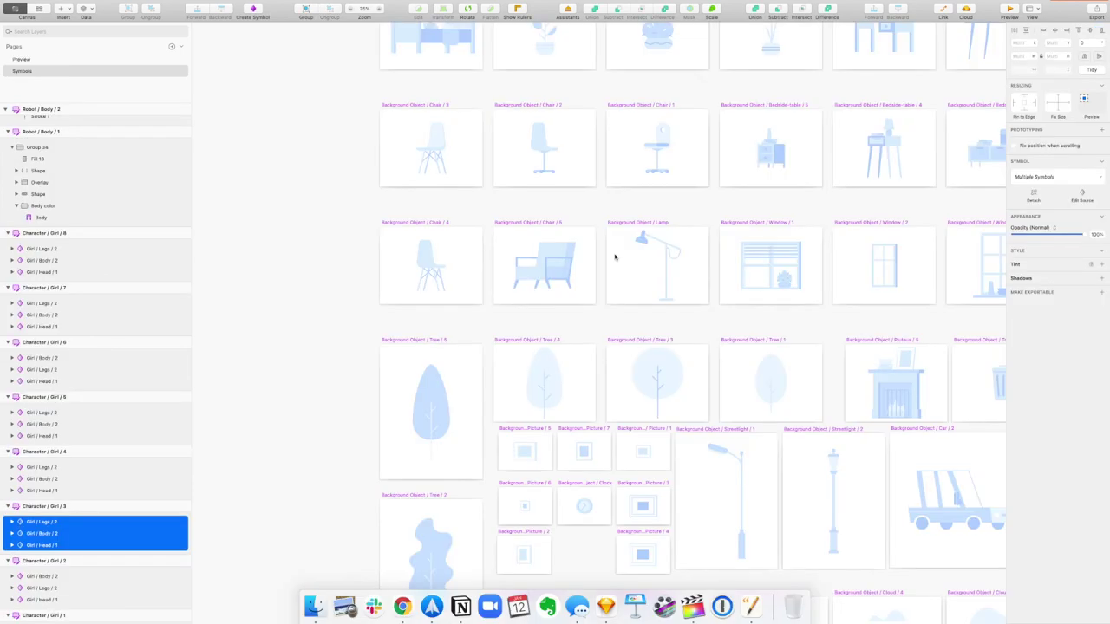
# Paste the Sofa / 3 symbol behind the girl, scale it to about half, and seat her on it
pyautogui.scroll(10, 615, 256)
pyautogui.scroll(-15, 615, 257)
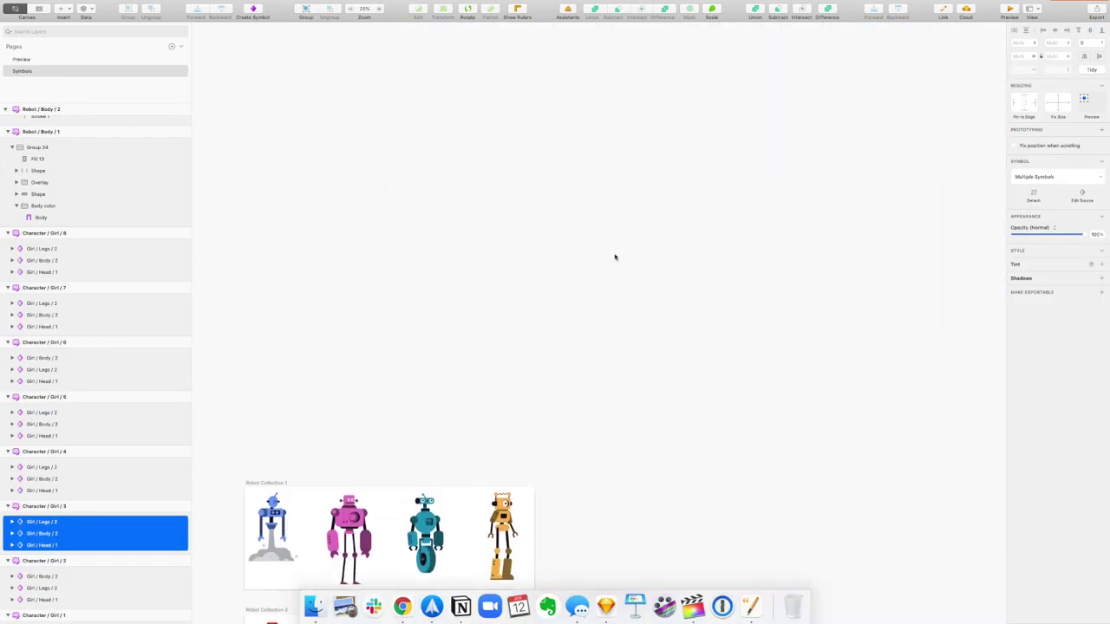
pyautogui.scroll(4, 615, 257)
pyautogui.hscroll(6, 614, 256)
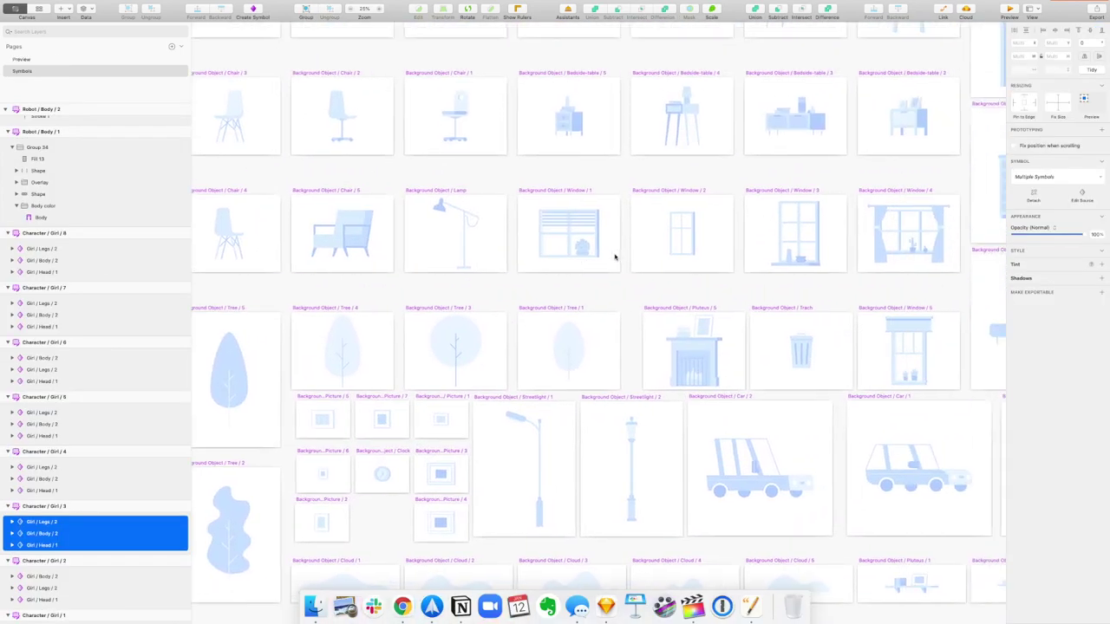
pyautogui.hscroll(11, 614, 256)
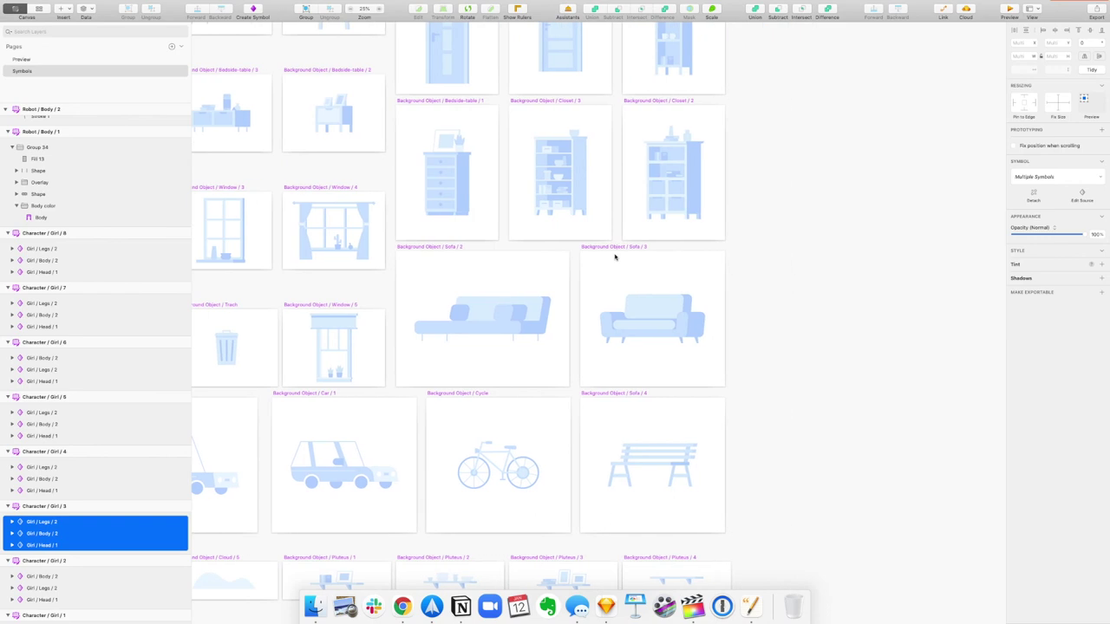
pyautogui.click(652, 319)
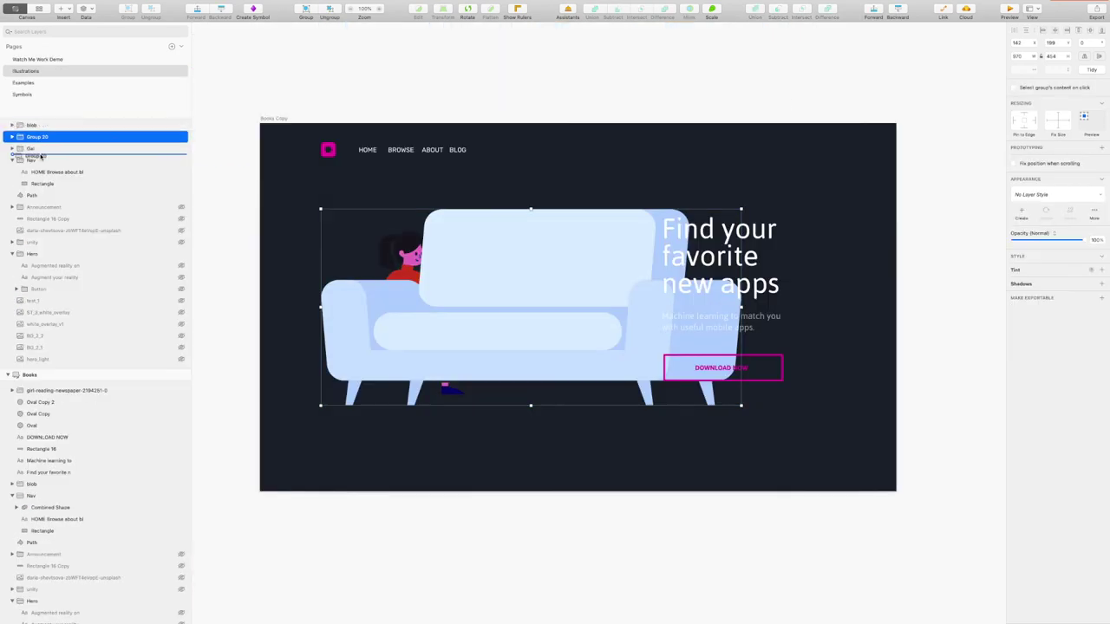
pyautogui.press('super+alt+Down')
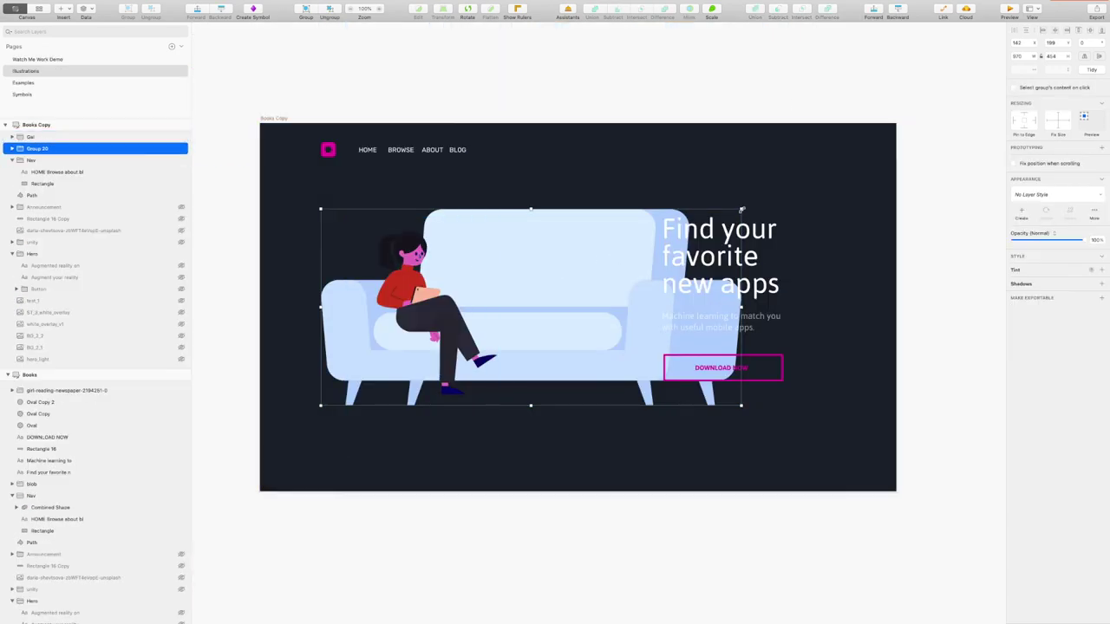
pyautogui.moveTo(741, 209); pyautogui.dragTo(546, 347)
pyautogui.moveTo(416, 286); pyautogui.dragTo(393, 295)
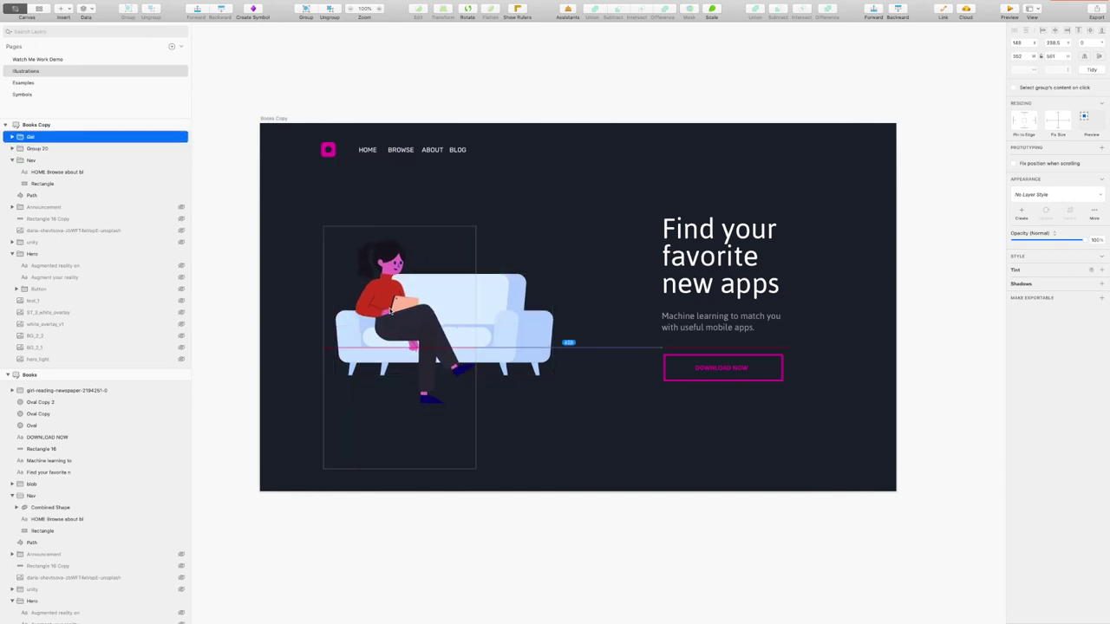
# Paste and place the window near the headline, the potted plant by the sofa, and the lamp beside the girl
pyautogui.hotkey('ctrl', 'v')
pyautogui.moveTo(677, 439); pyautogui.dragTo(564, 245)
pyautogui.hotkey('ctrl', 'v')
pyautogui.moveTo(606, 471); pyautogui.dragTo(559, 380)
pyautogui.hotkey('ctrl', 'v')
pyautogui.moveTo(312, 277); pyautogui.dragTo(355, 259)
# Select the sofa group, then a stroke inside the window illustration
pyautogui.click(26, 70)
pyautogui.click(37, 148)
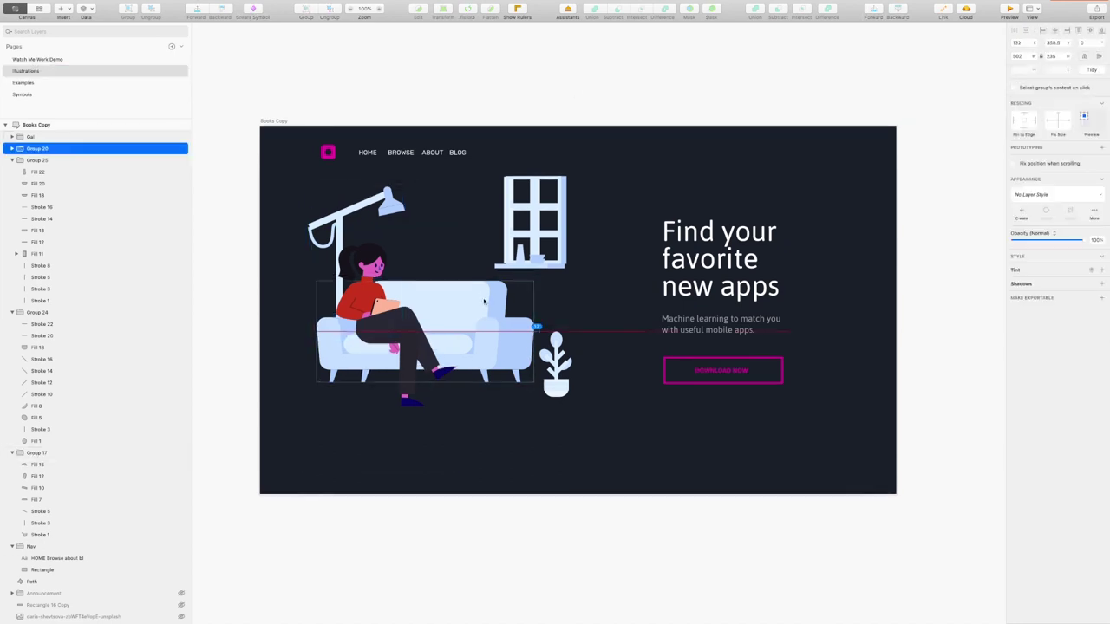
pyautogui.press('super+plus')
pyautogui.click(40, 277)
# Select a fill in the window group, then zoom out to the whole artboard and clear the selection
pyautogui.click(56, 253)
pyautogui.press('super+0')
pyautogui.press('Escape')
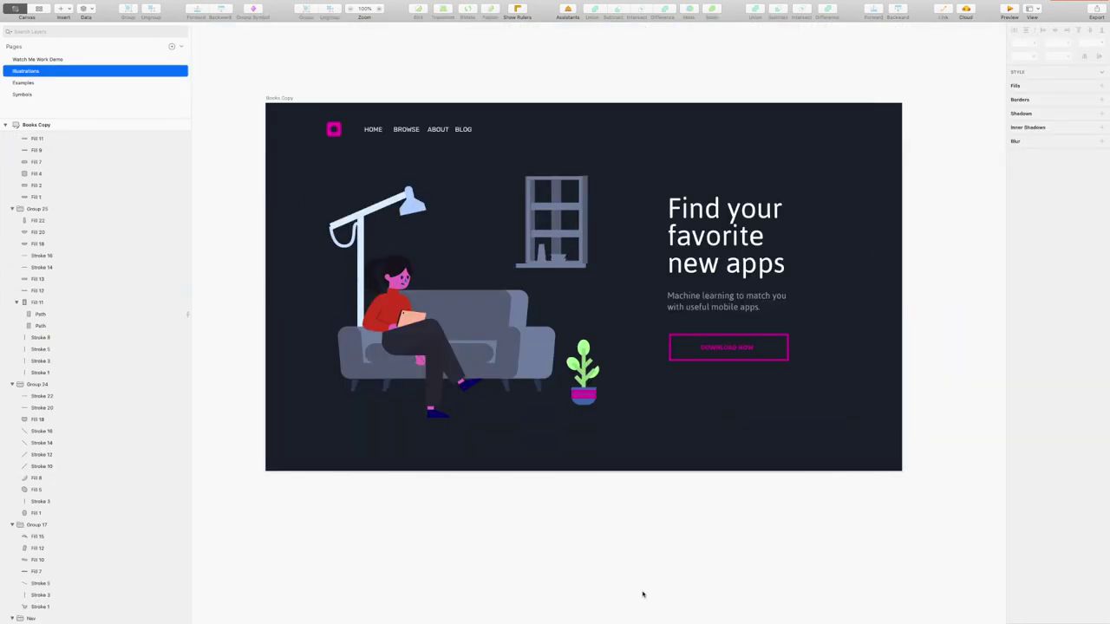